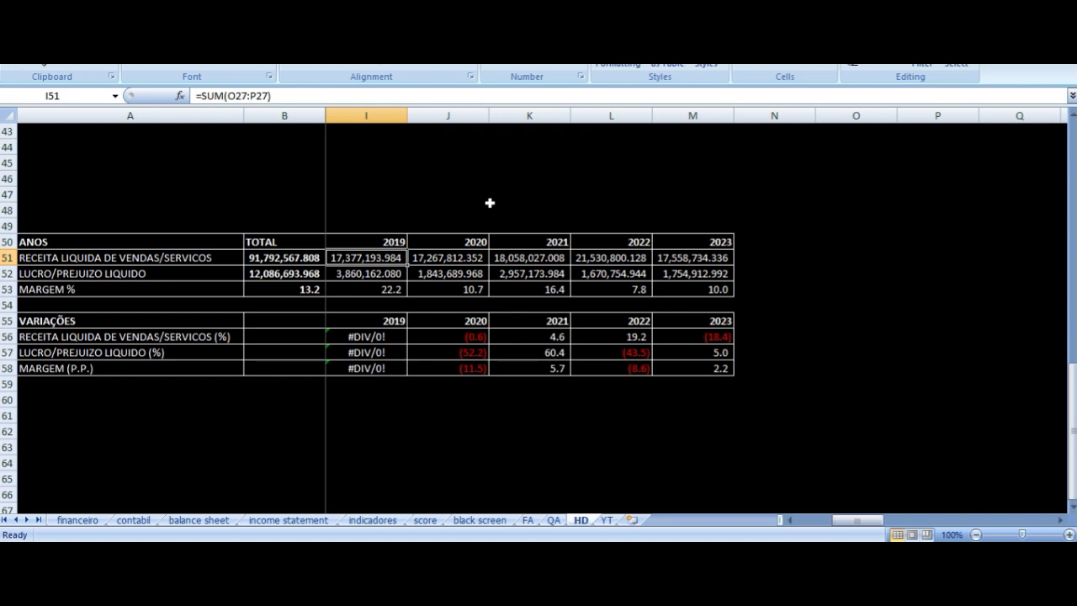
# Check the 2020 net revenue in the yearly table, and switch to Yahoo Finance to view the TIMS3.SA price chart
pyautogui.press('Right')
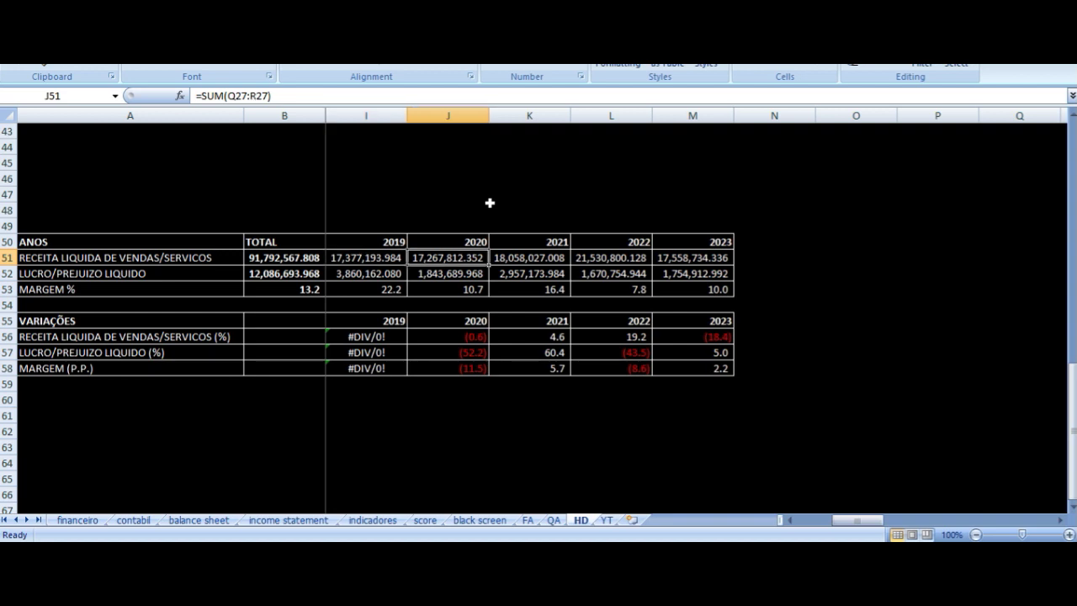
pyautogui.click(583, 541)
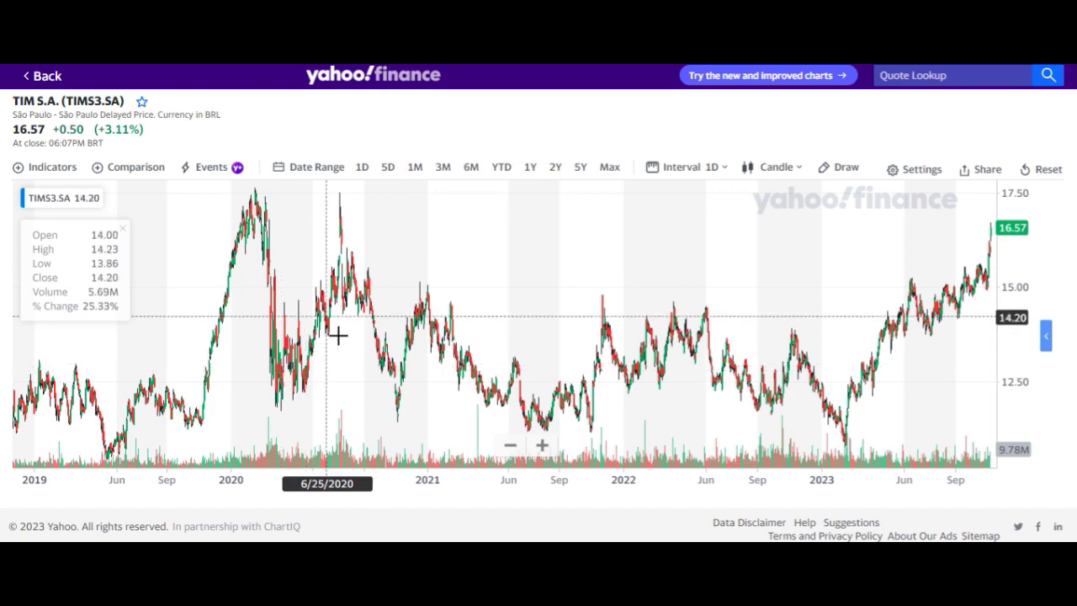
pyautogui.scroll(3, 442, 345)
pyautogui.scroll(1, 442, 345)
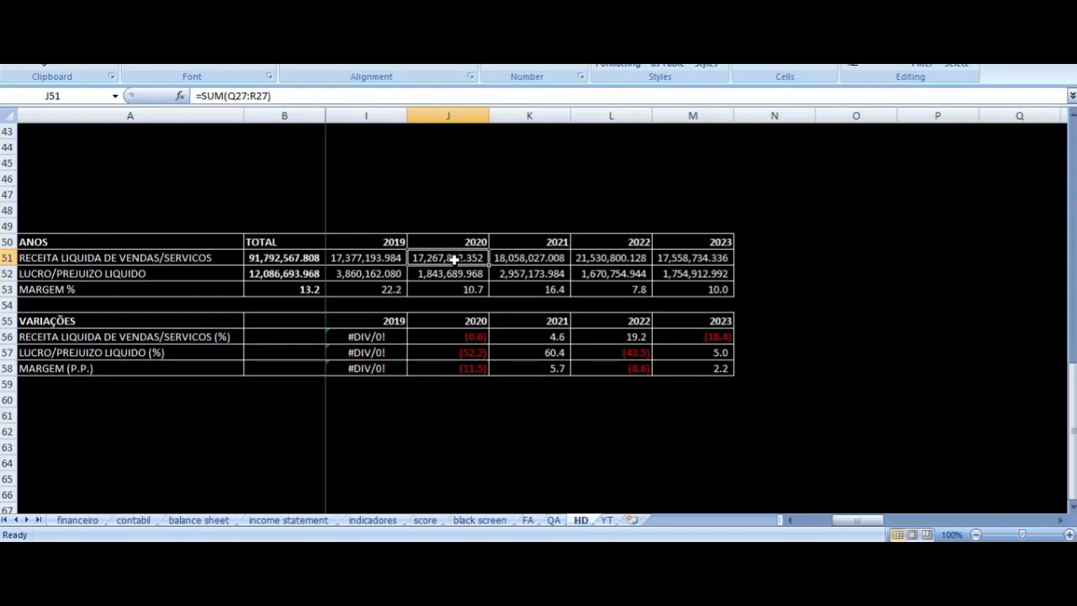
# Compare the 2019 and 2020 figures for net revenue, net profit and margin in the yearly table
pyautogui.click(444, 276)
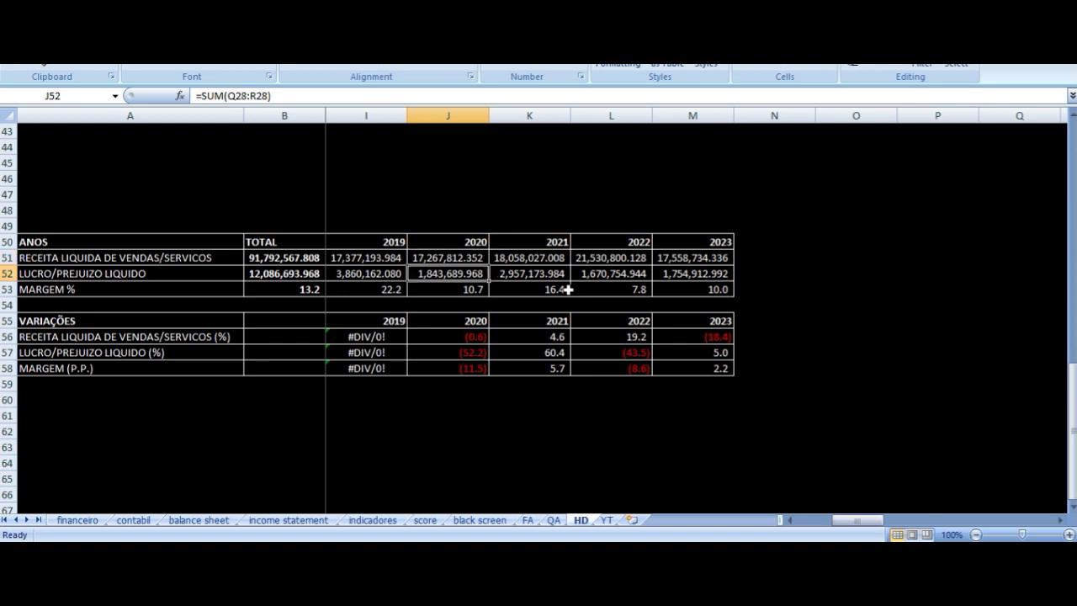
pyautogui.press('Left')
pyautogui.press('Down')
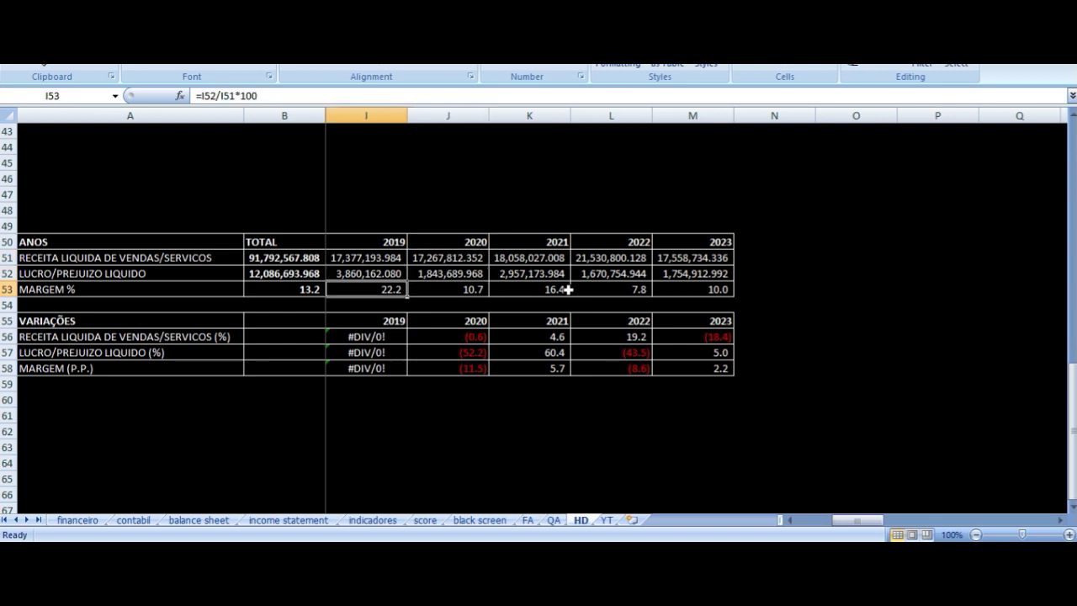
pyautogui.press('Right')
pyautogui.press('Up')
pyautogui.press('Up')
pyautogui.press('Down')
pyautogui.press('Down')
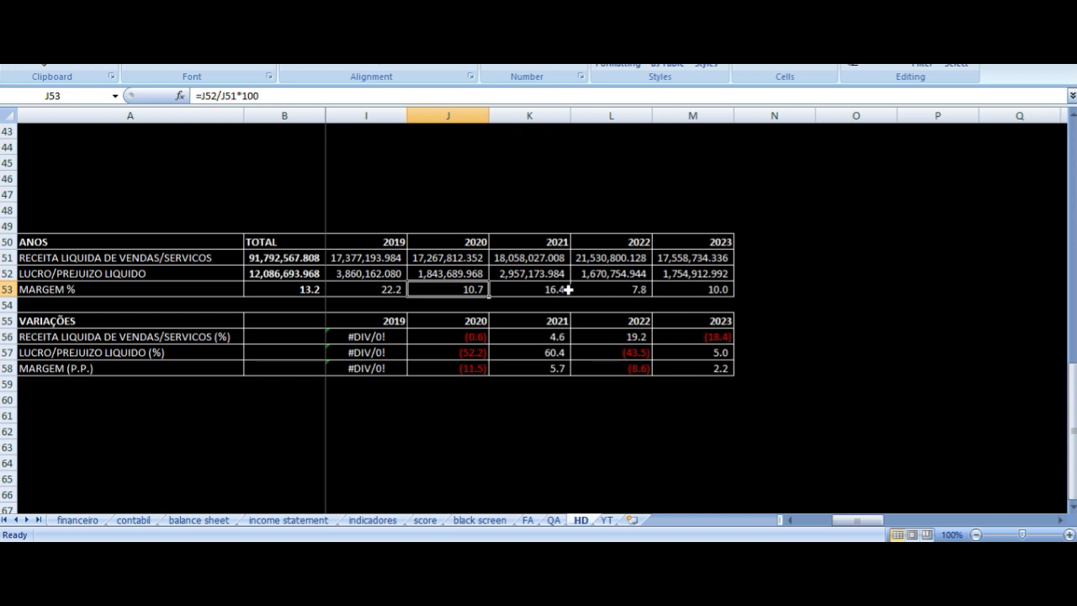
pyautogui.press('Up')
pyautogui.press('Up')
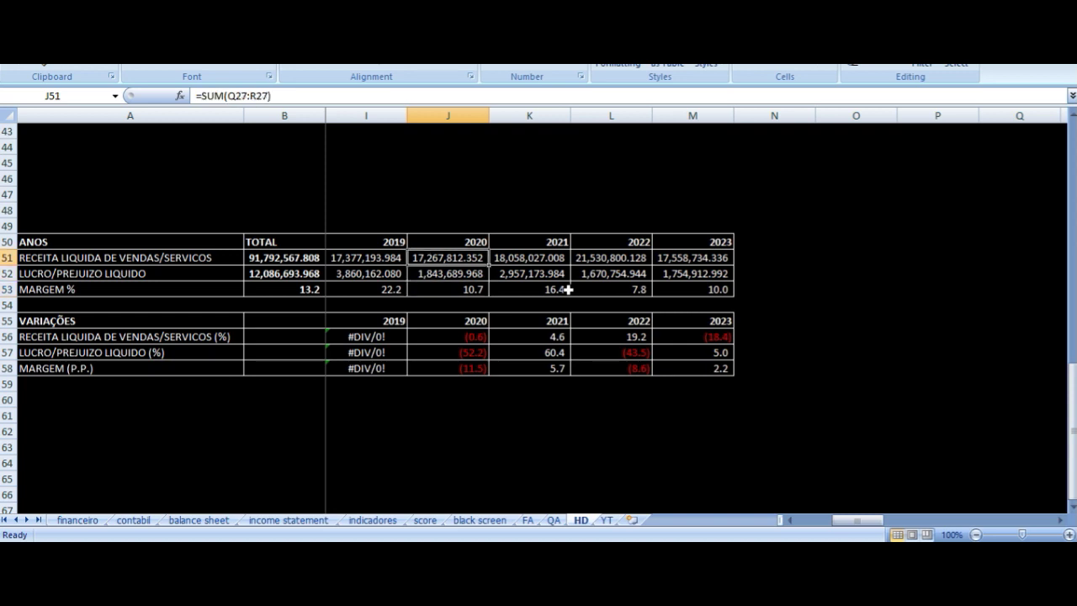
pyautogui.press('Down')
pyautogui.press('Down')
# Compare the 2021 net revenue with 2020 and review the 2021 net profit in the yearly table
pyautogui.press('Right')
pyautogui.press('Up')
pyautogui.press('Up')
pyautogui.press('Left')
pyautogui.press('Right')
pyautogui.press('Down')
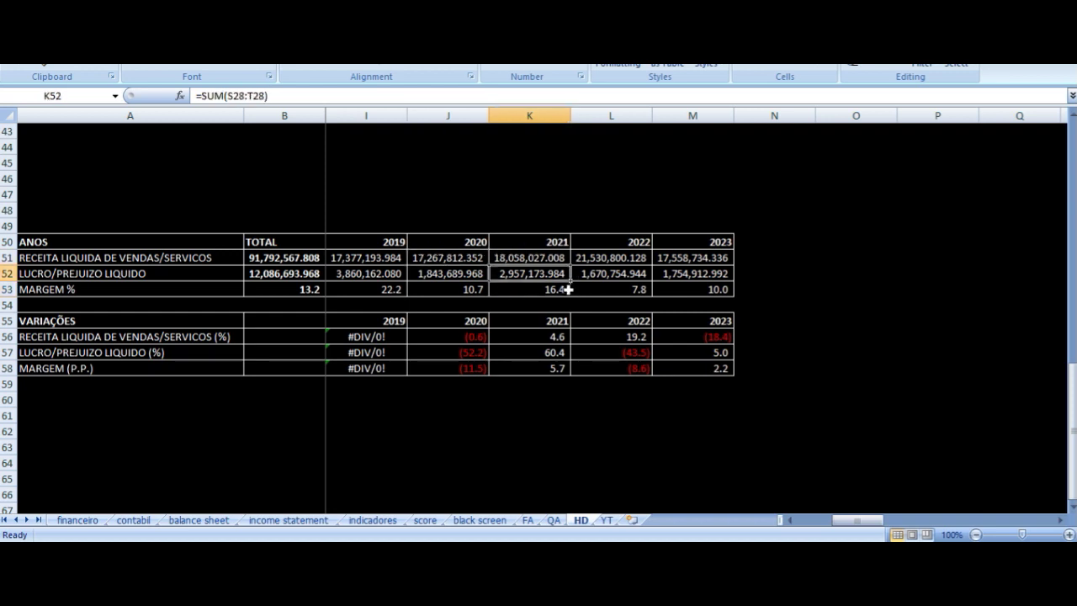
# Review the 2022 net revenue against 2021, the 2022 net profit and margin, and the 2023 margin
pyautogui.press('Right')
pyautogui.press('Up')
pyautogui.press('Left')
pyautogui.press('Right')
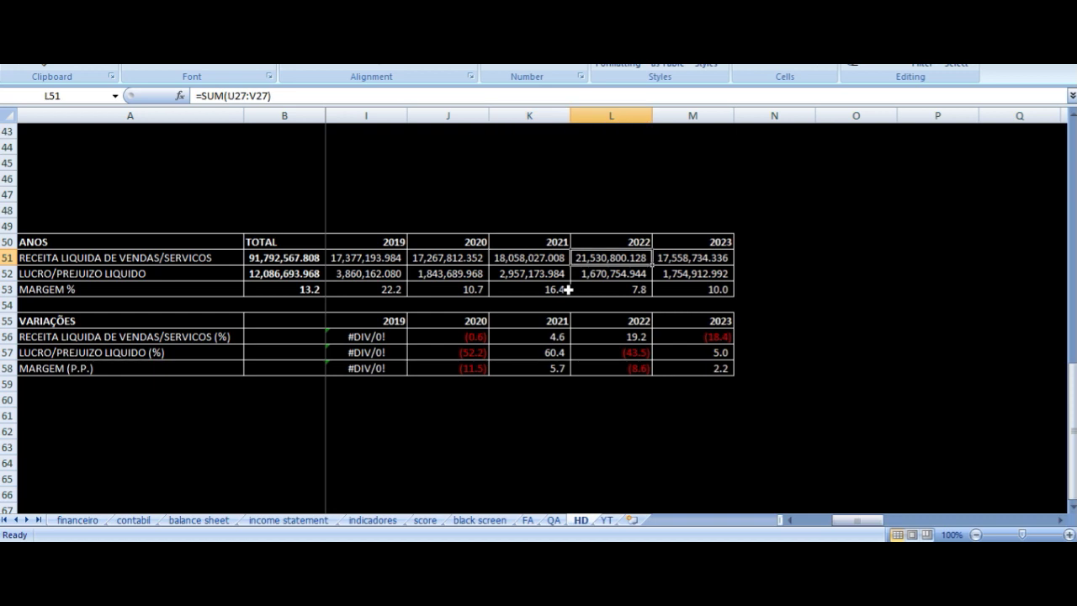
pyautogui.press('Down')
pyautogui.press('Down')
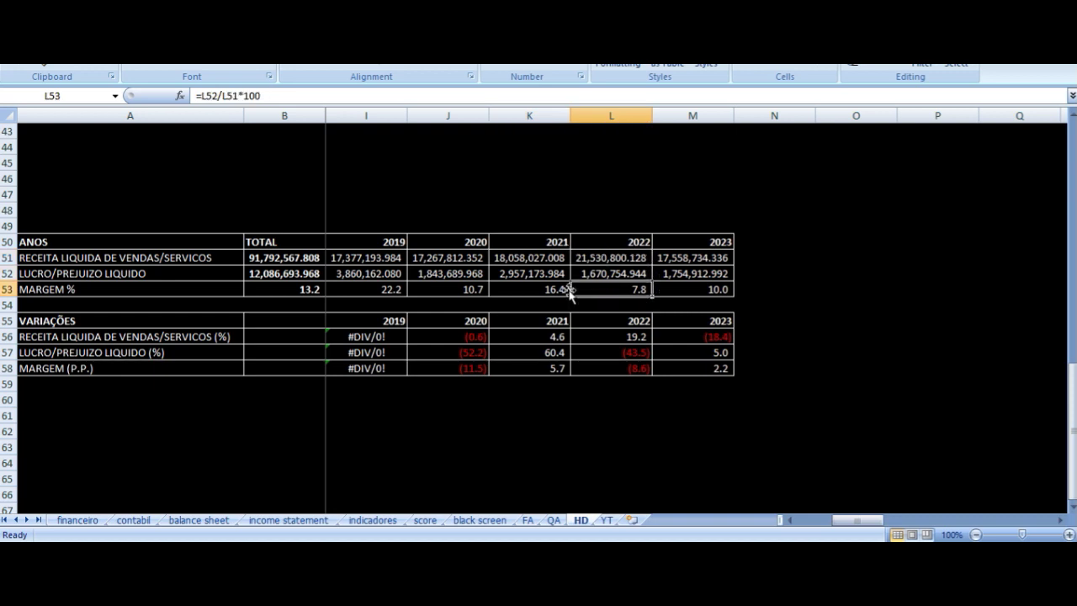
pyautogui.press('Up')
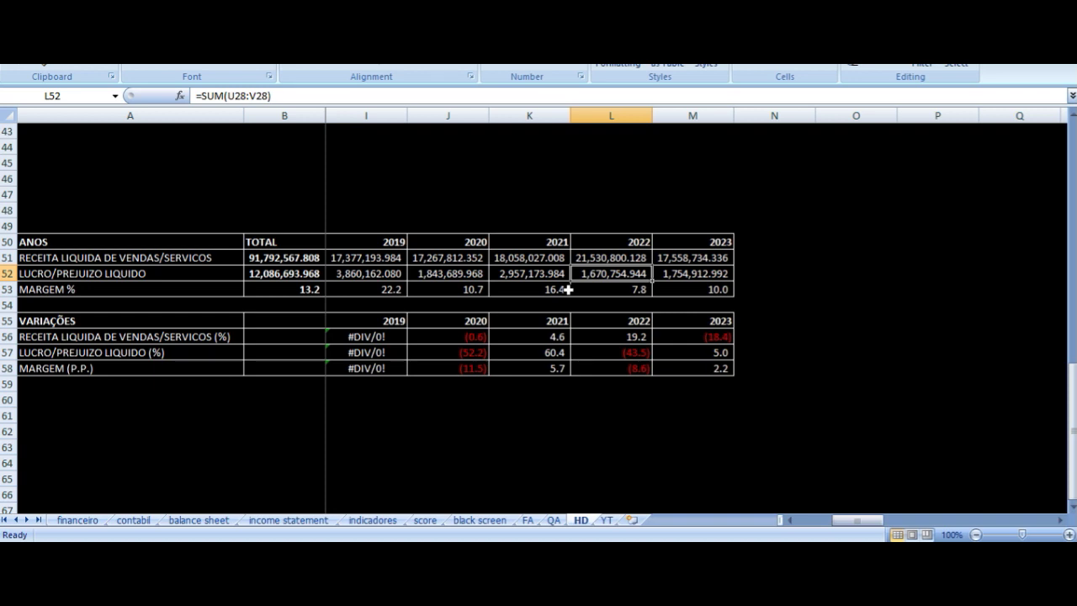
pyautogui.press('Down')
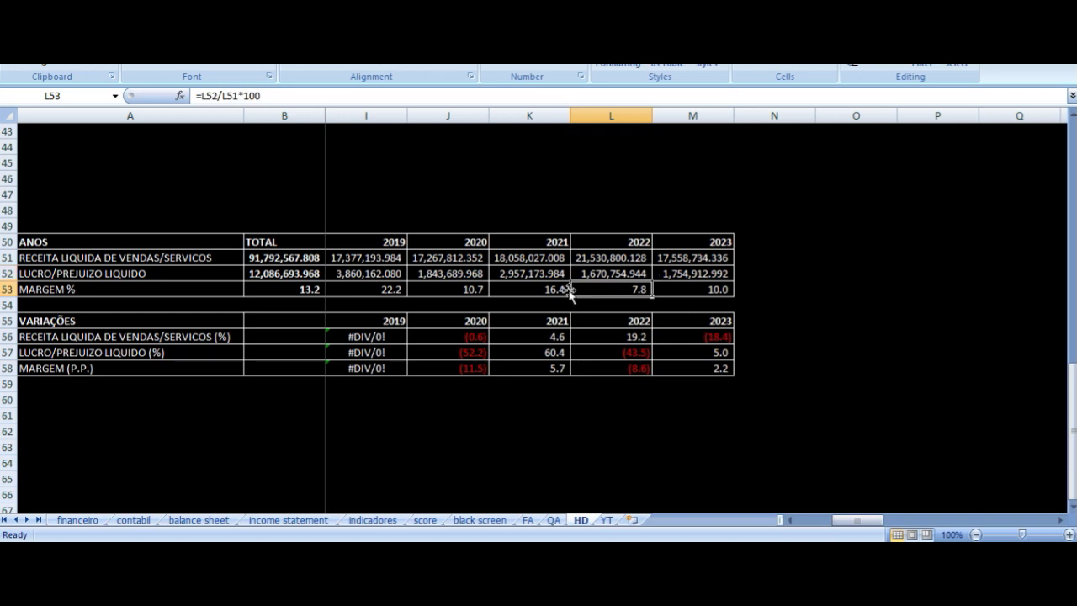
pyautogui.press('Right')
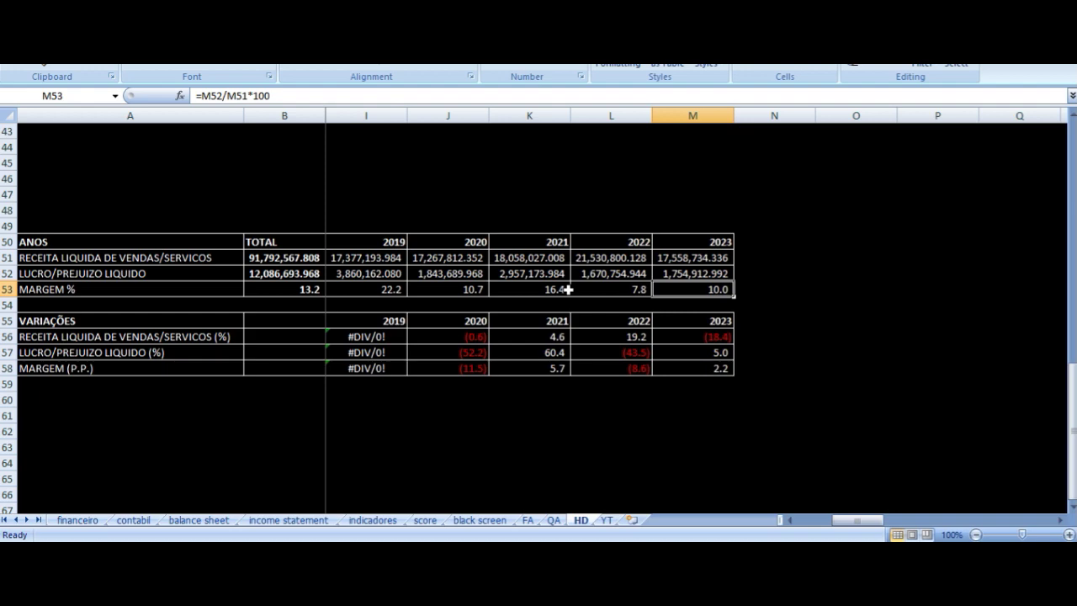
# Open the YT sheet and survey its 3T22–3T23, 2T23–3T23 and 9M22–9M23 comparison tables
pyautogui.click(606, 520)
pyautogui.click(312, 155)
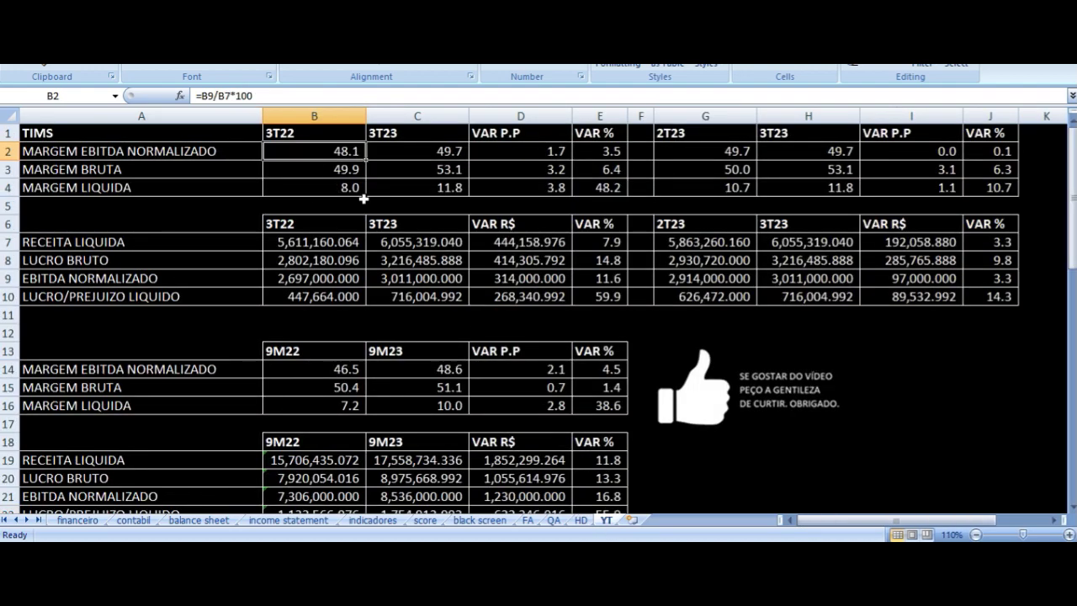
pyautogui.moveTo(332, 133); pyautogui.dragTo(540, 317)
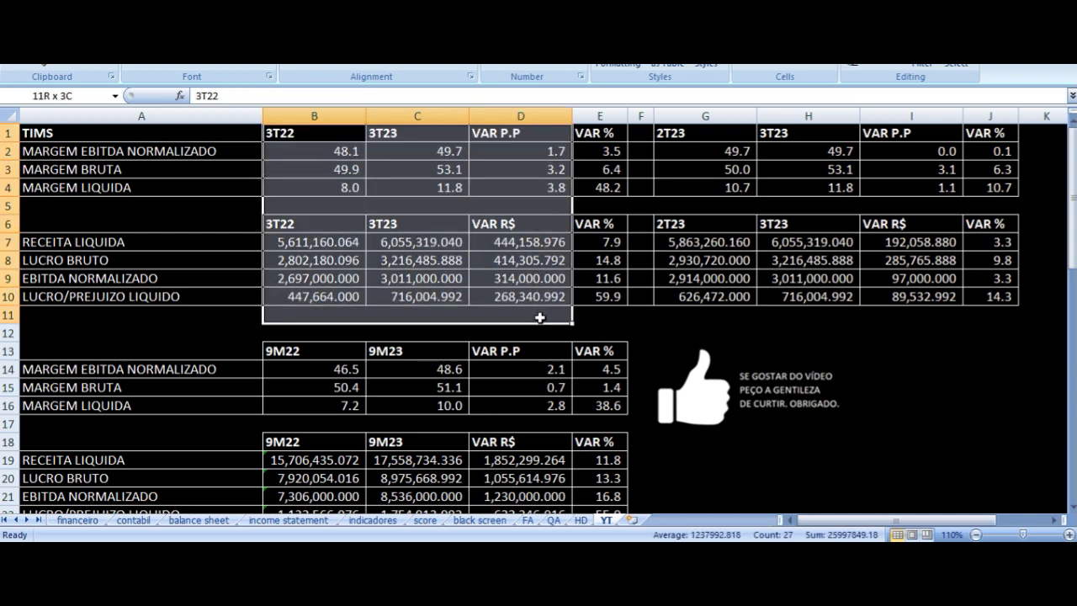
pyautogui.moveTo(707, 135); pyautogui.dragTo(911, 260)
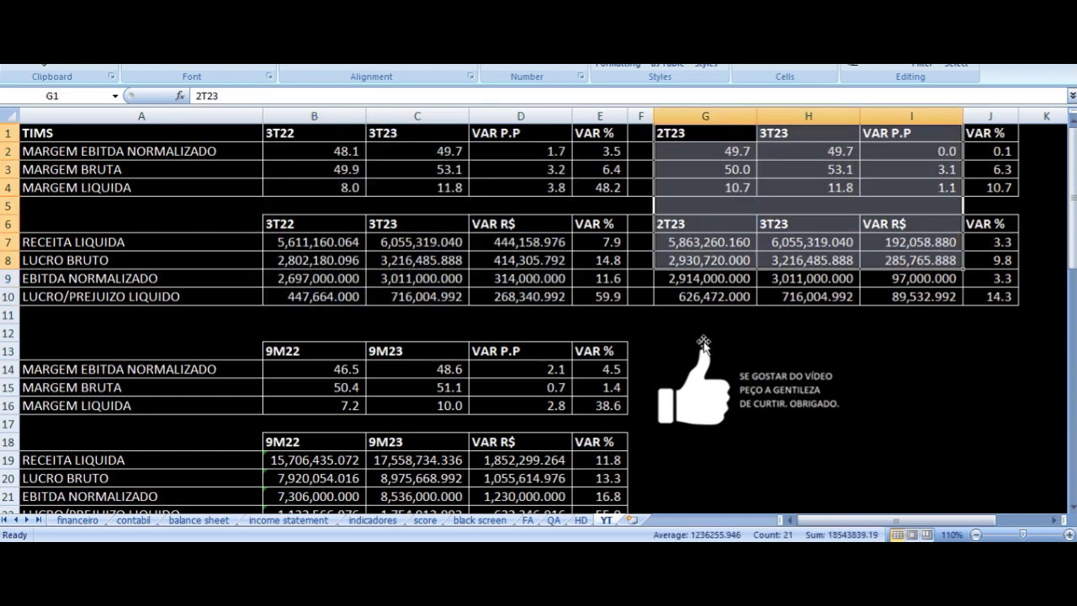
pyautogui.click(319, 352)
pyautogui.scroll(-3, 454, 280)
pyautogui.scroll(3, 459, 277)
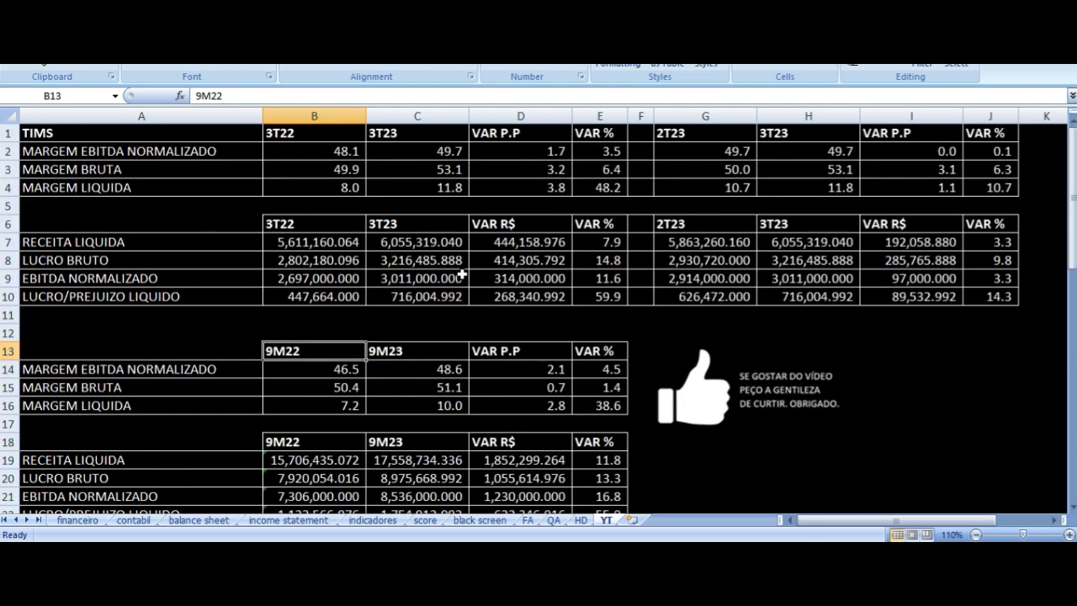
# Compare the normalized EBITDA margin of 3T22 with 3T23 and check its variation in percentage points
pyautogui.click(337, 149)
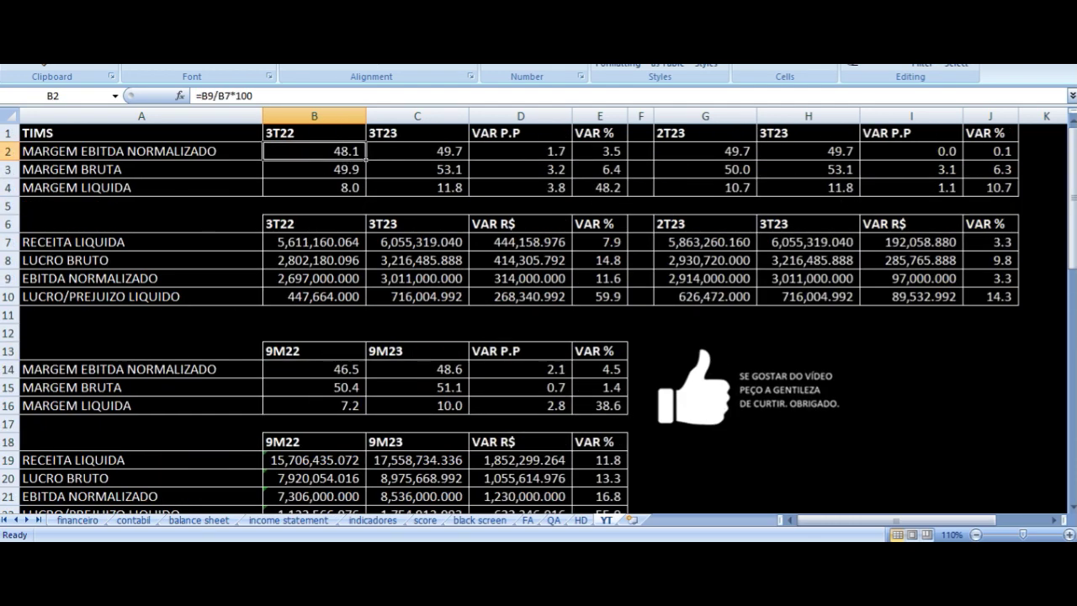
pyautogui.press('Down')
pyautogui.press('Up')
pyautogui.press('Up')
pyautogui.press('Down')
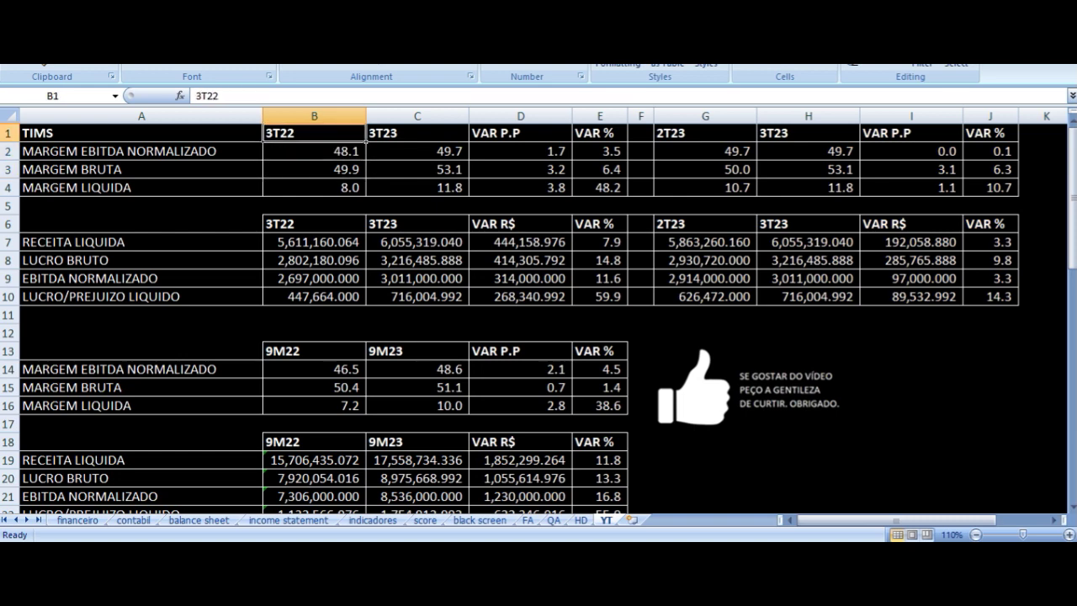
pyautogui.press('Right')
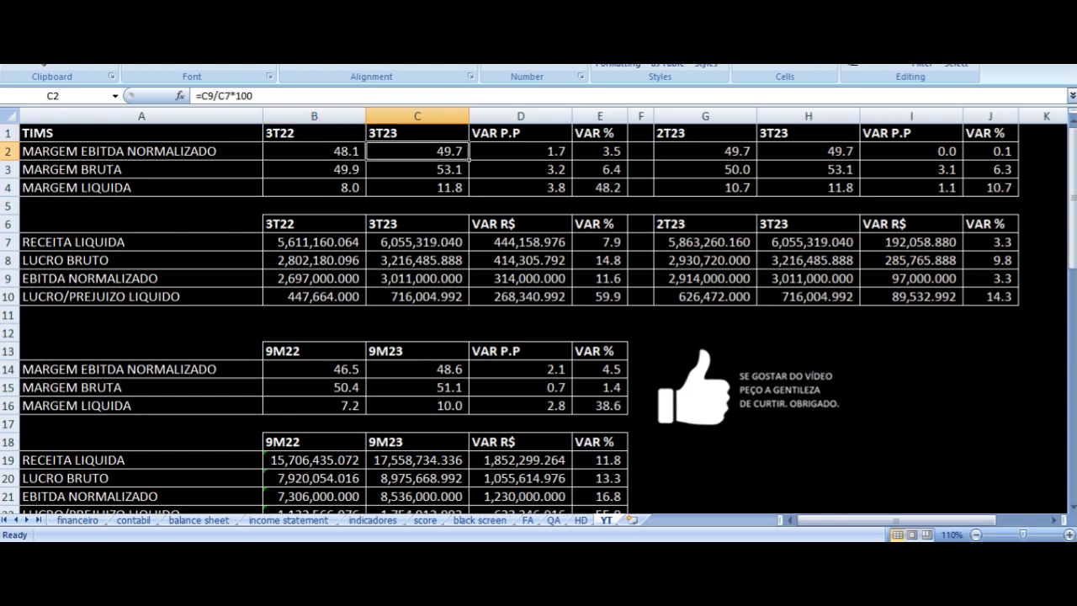
pyautogui.press('Right')
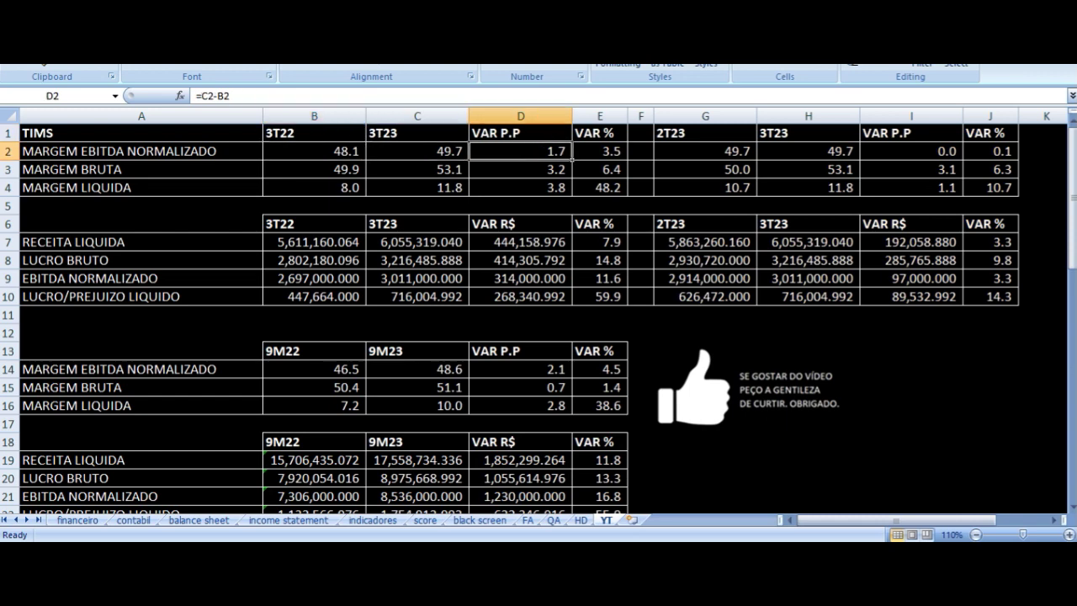
# Compare the gross margin (MARGEM BRUTA) of 3T22 with 3T23 and check its percentage-point variation
pyautogui.press('Down')
pyautogui.press('Left')
pyautogui.press('Left')
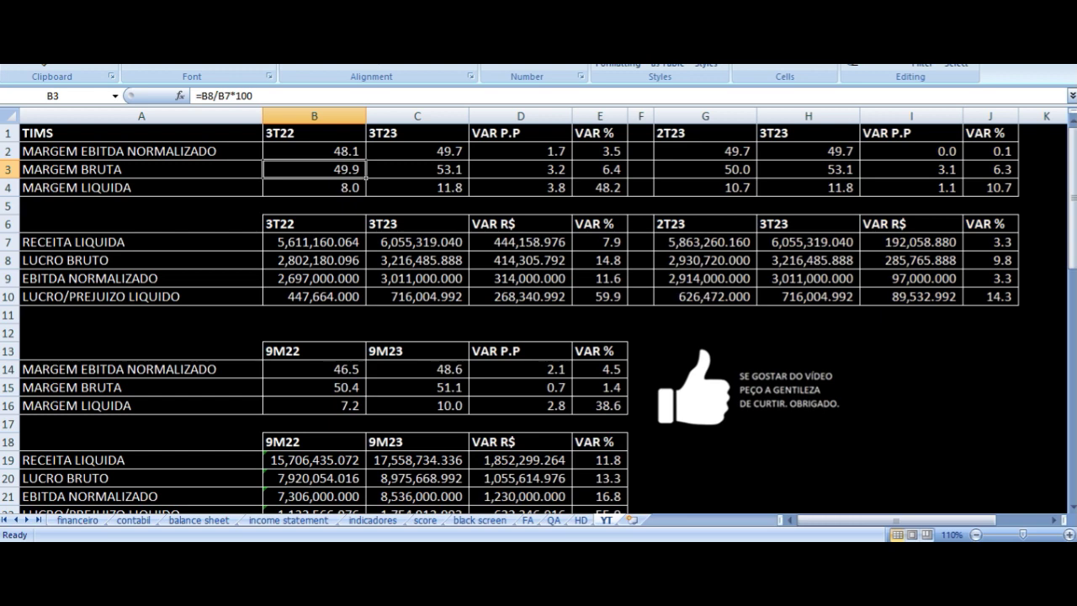
pyautogui.press('Right')
pyautogui.press('Right')
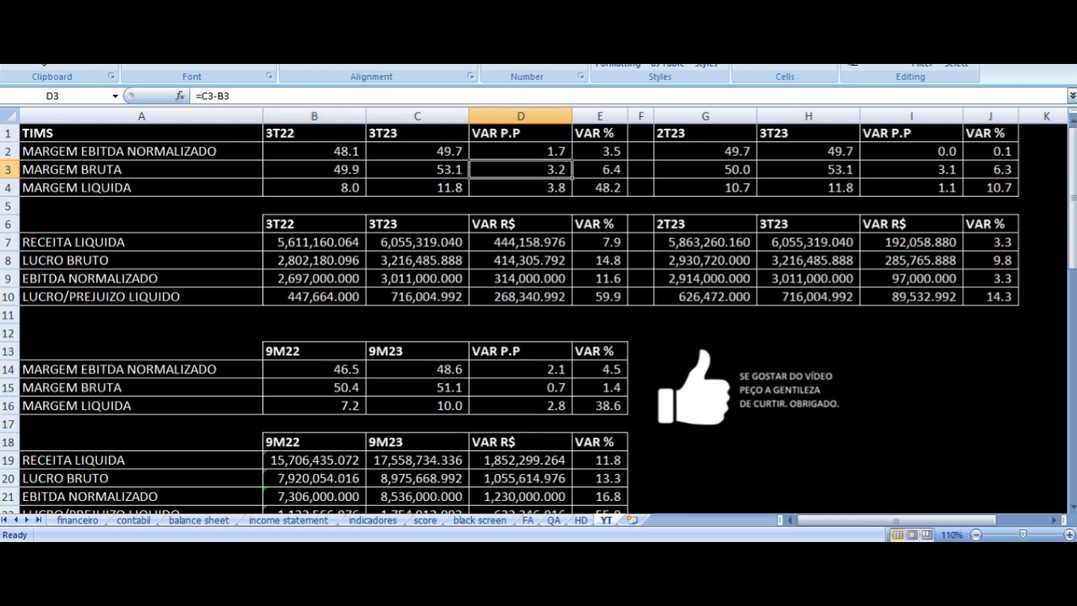
# Compare the net margin (MARGEM LIQUIDA) of 3T22 with 3T23 and check its percentage-point variation
pyautogui.press('Down')
pyautogui.press('Left')
pyautogui.press('Left')
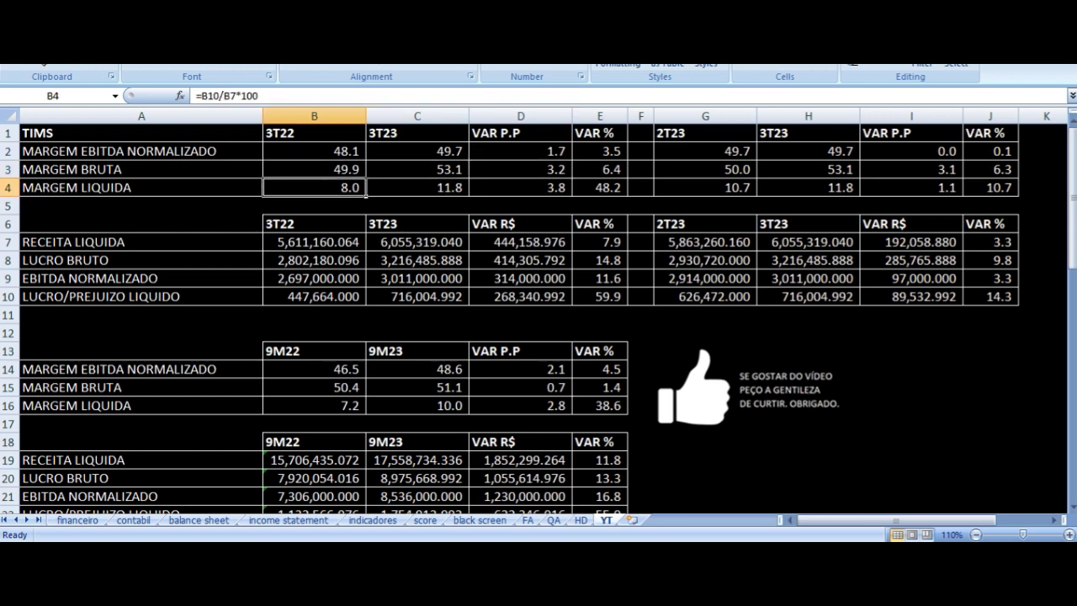
pyautogui.press('Right')
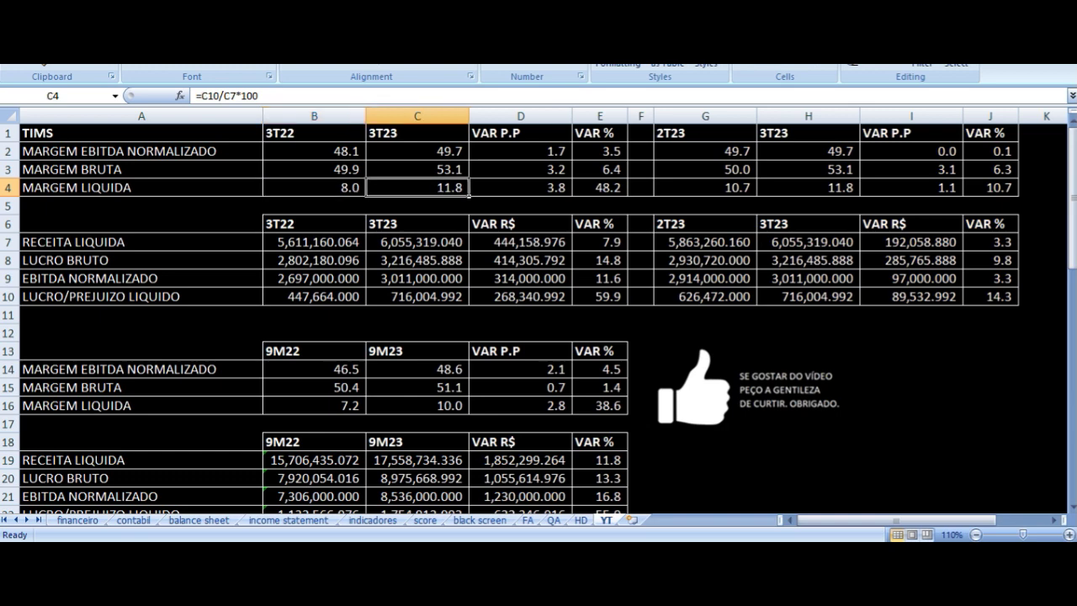
pyautogui.press('Right')
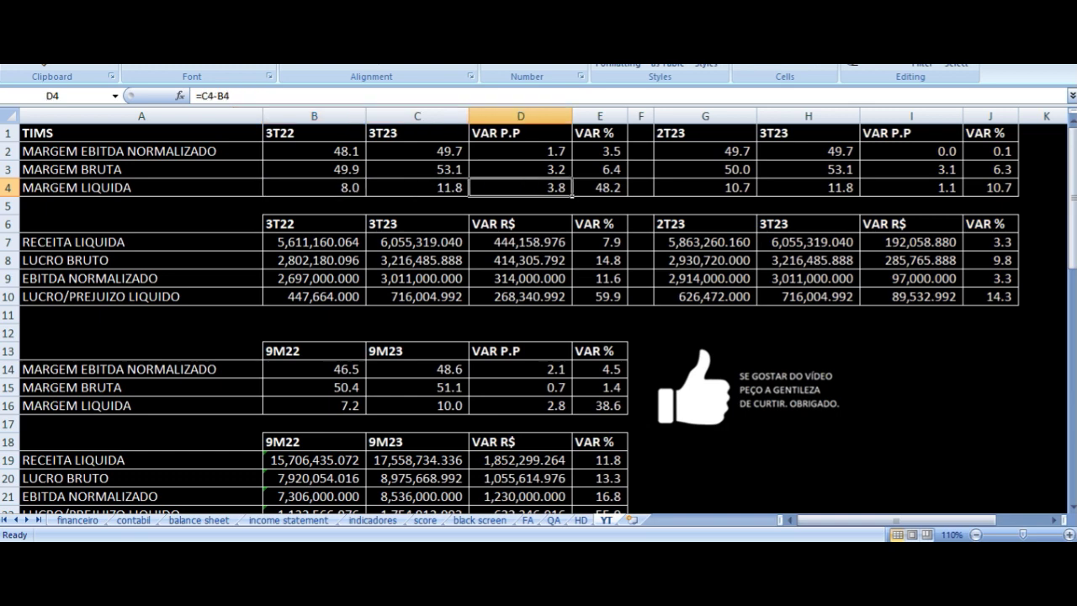
# Go through the RECEITA LIQUIDA row, comparing 3T22 with 3T23 and checking its variation in R$
pyautogui.press('Down')
pyautogui.press('Down')
pyautogui.press('Down')
pyautogui.press('Left')
pyautogui.press('Left')
pyautogui.press('Left')
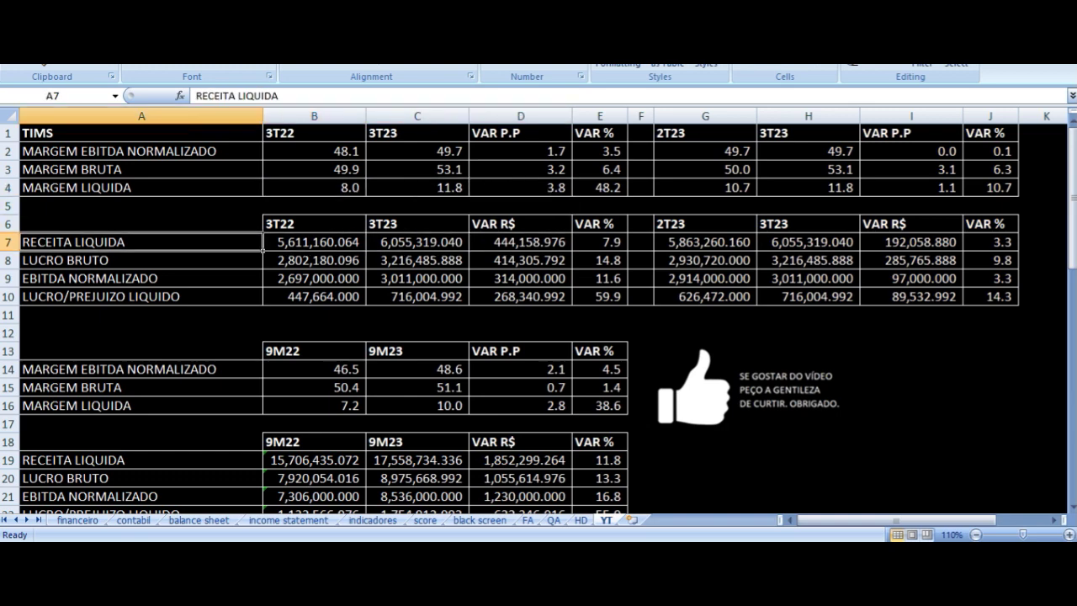
pyautogui.press('Right')
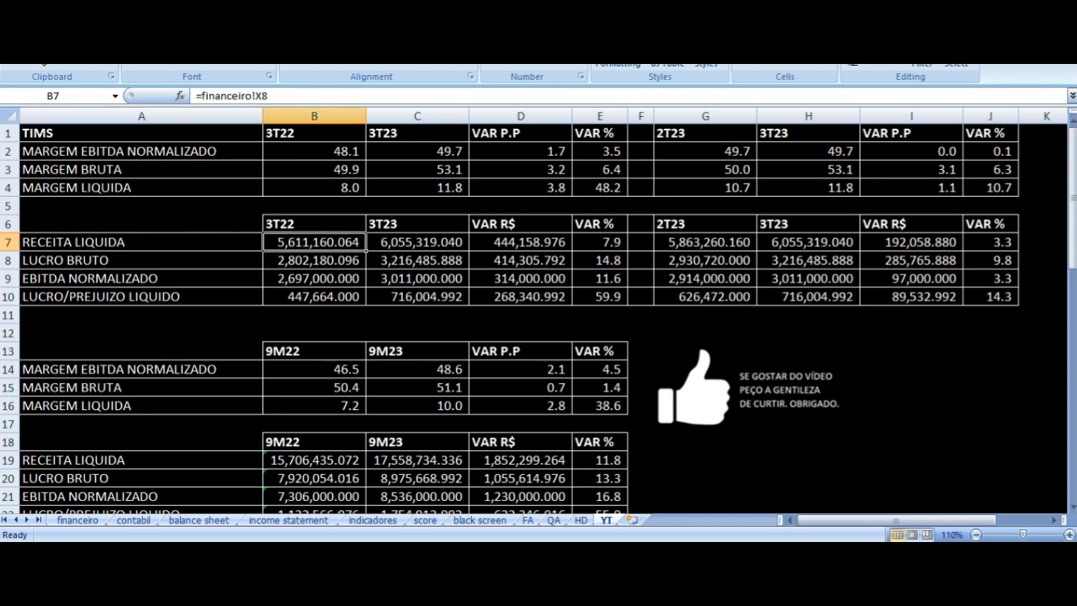
pyautogui.press('Right')
pyautogui.press('Right')
pyautogui.press('Right')
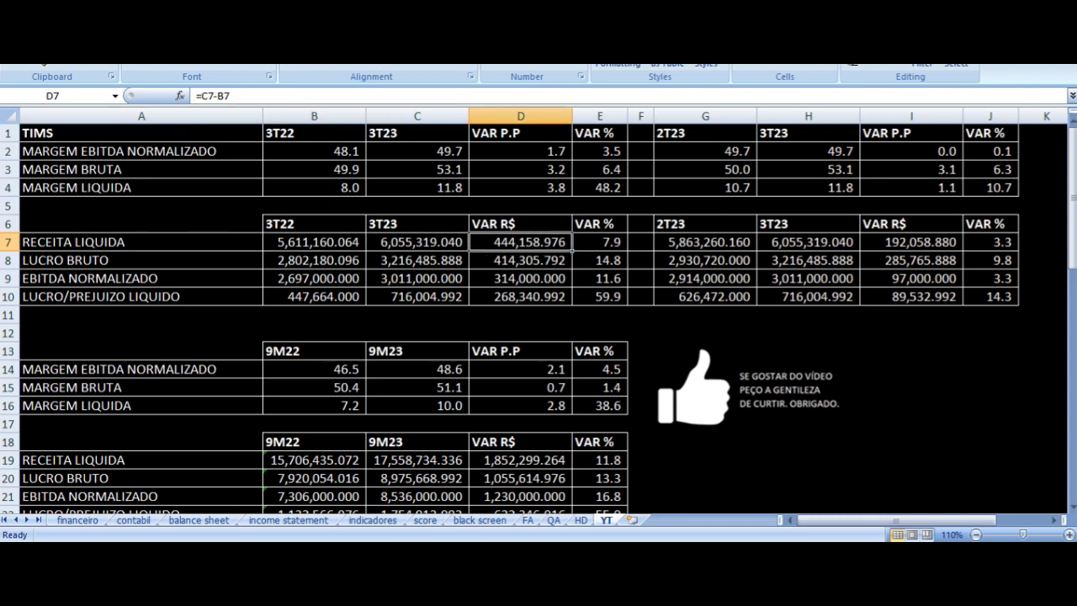
# Go through the LUCRO BRUTO row, comparing 3T22 with 3T23 and checking its variation
pyautogui.press('Down')
pyautogui.press('Left')
pyautogui.press('Left')
pyautogui.press('Left')
pyautogui.press('Left')
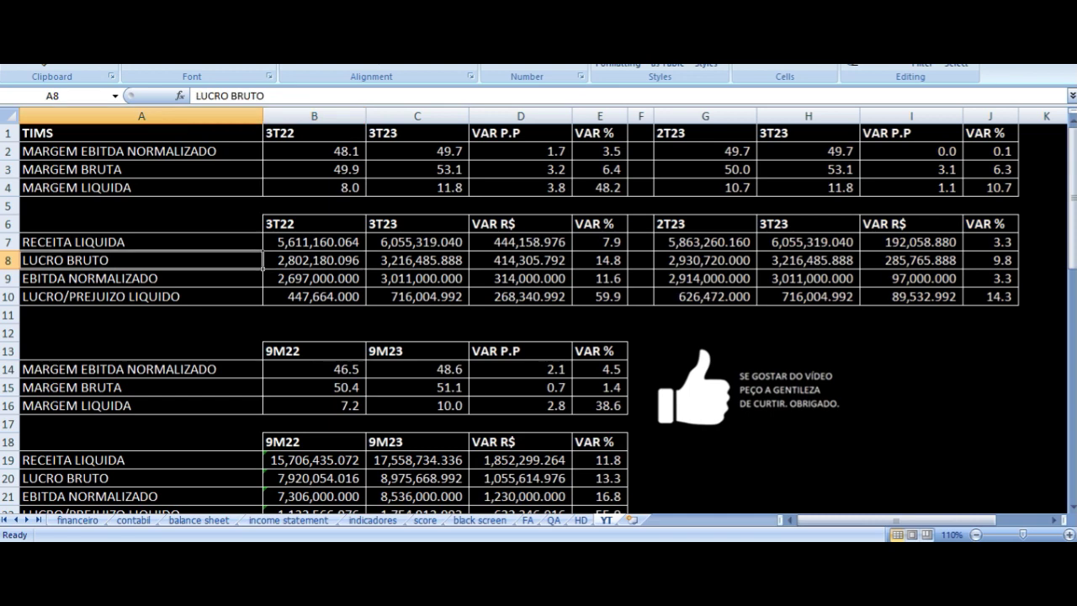
pyautogui.press('Right')
pyautogui.press('Right')
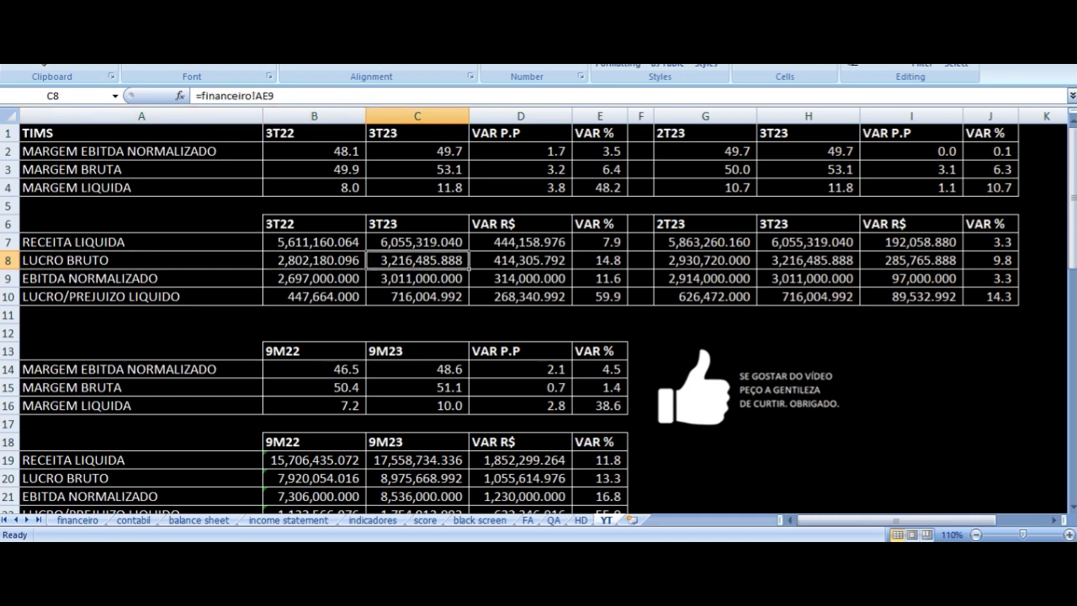
pyautogui.press('Right')
pyautogui.press('Right')
# Go through the quarterly EBITDA NORMALIZADO row, comparing 3T22 with 3T23 and checking its R$ and percentage variations
pyautogui.press('Down')
pyautogui.press('Left')
pyautogui.press('Left')
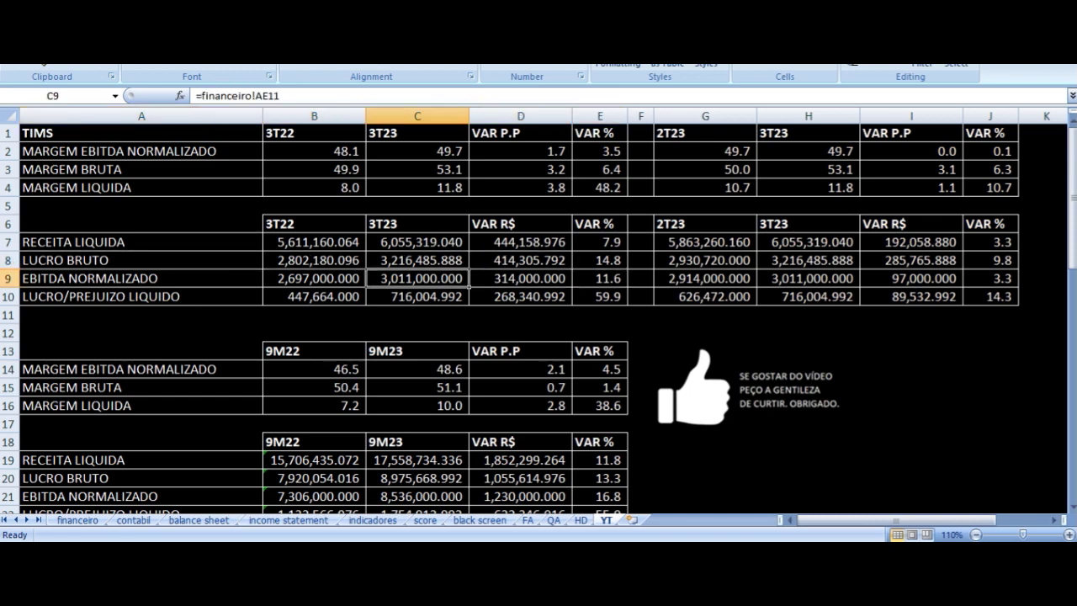
pyautogui.press('Left')
pyautogui.press('Left')
pyautogui.press('Right')
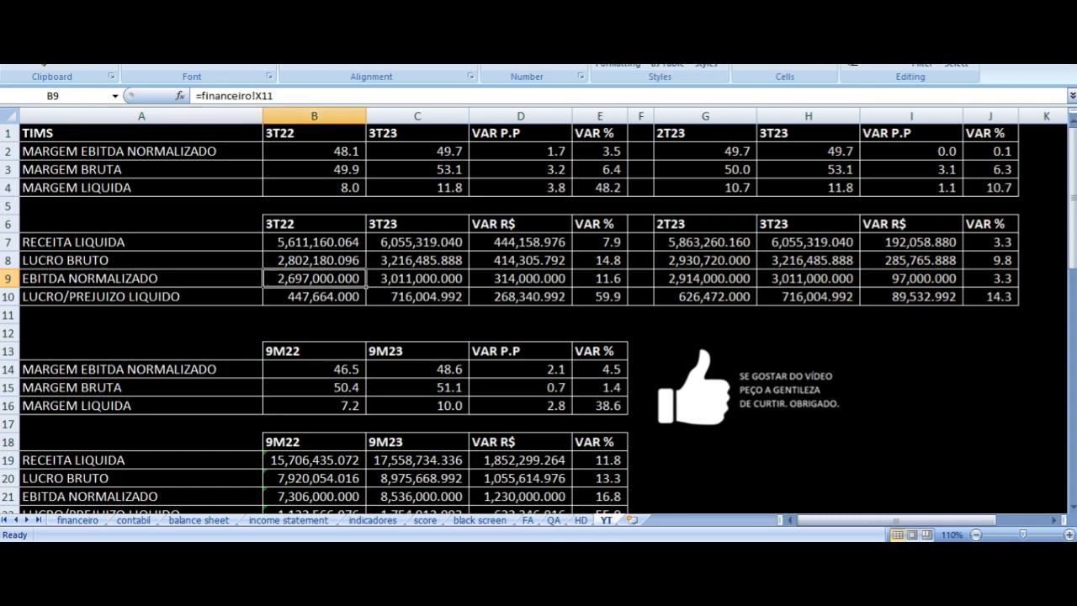
pyautogui.press('Right')
pyautogui.press('Right')
pyautogui.press('Right')
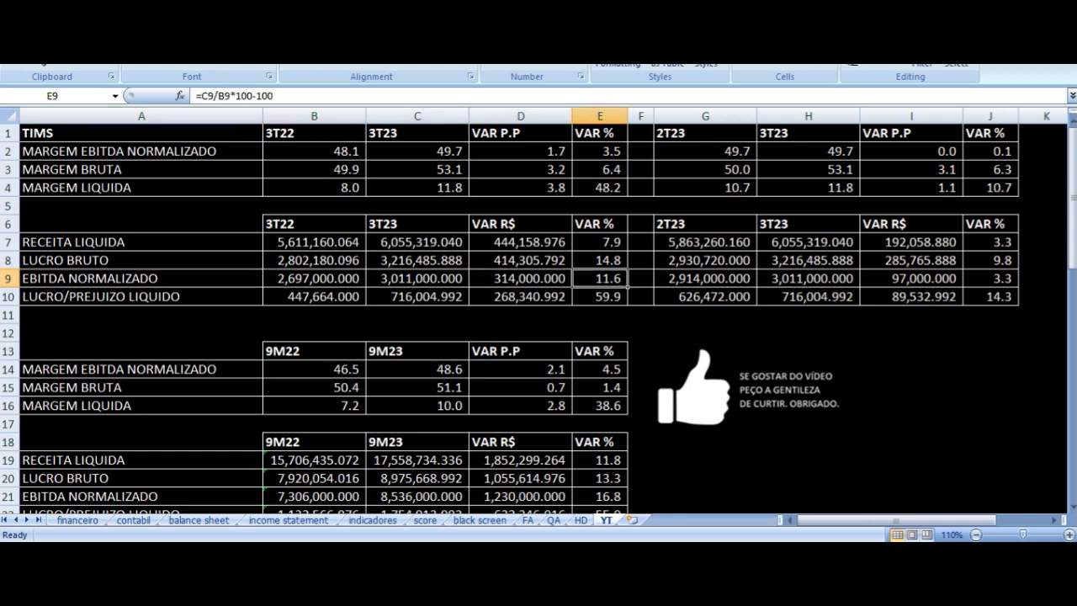
# Go through the quarterly LUCRO/PREJUIZO LIQUIDO row, comparing 3T22 with 3T23 and checking its variations, and highlight the 3T22 versus 3T23 block
pyautogui.press('Down')
pyautogui.press('Left')
pyautogui.press('Left')
pyautogui.press('Left')
pyautogui.press('Left')
pyautogui.press('Right')
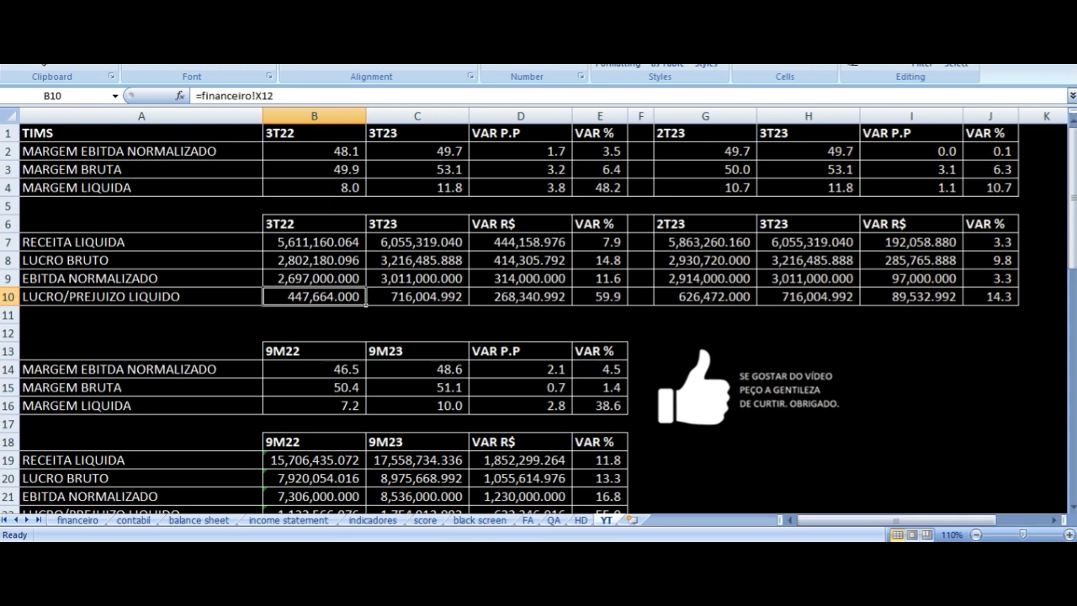
pyautogui.press('Right')
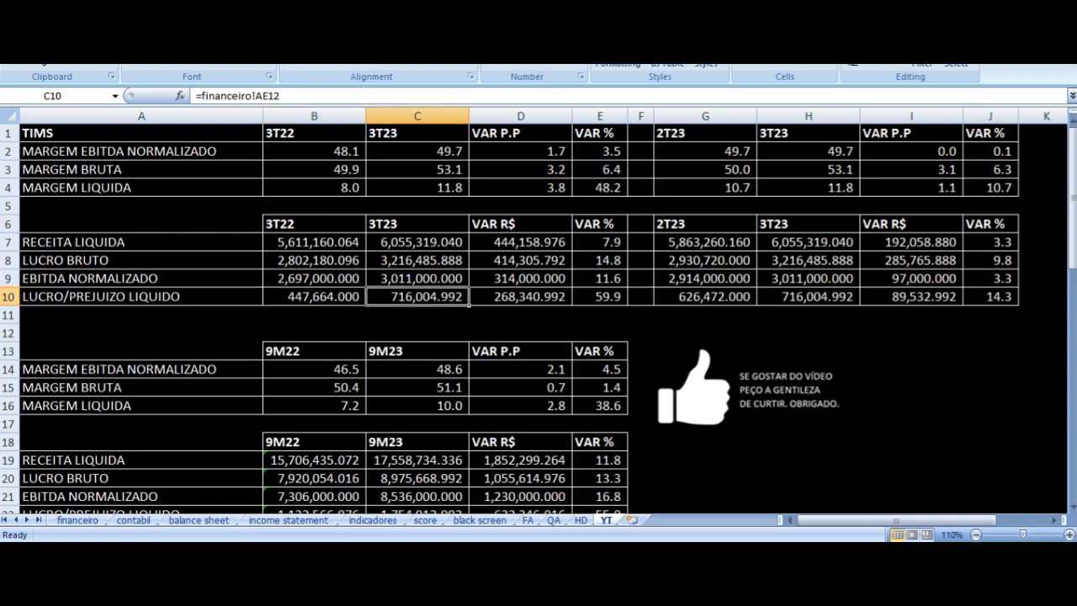
pyautogui.press('Right')
pyautogui.press('Right')
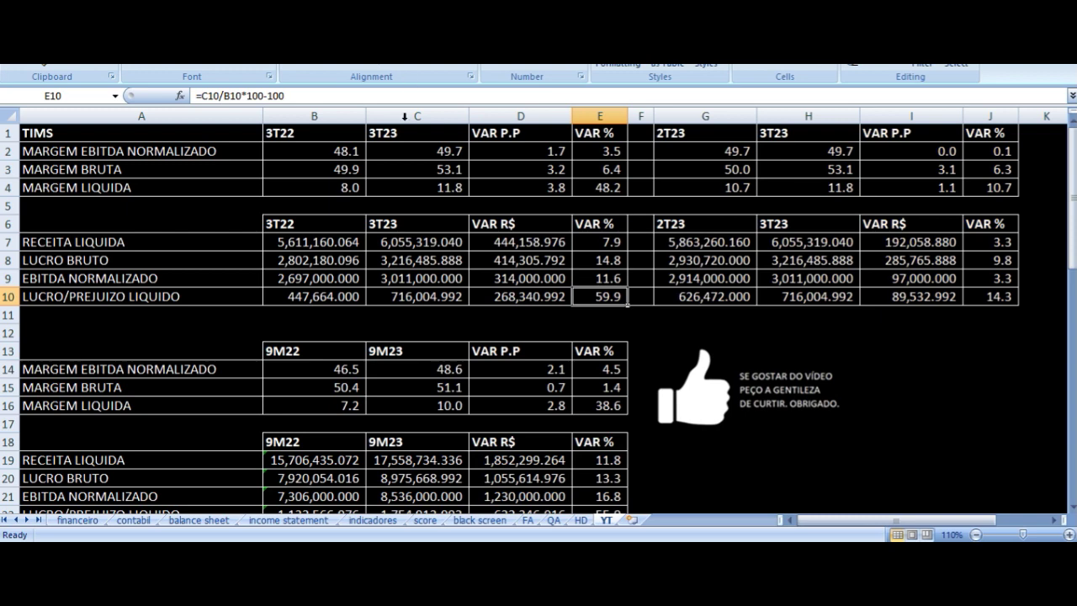
pyautogui.moveTo(341, 132); pyautogui.dragTo(582, 301)
# Compare the MARGEM EBITDA NORMALIZADO of 2T23 with 3T23 and check its percentage-point and percentage variations
pyautogui.click(699, 135)
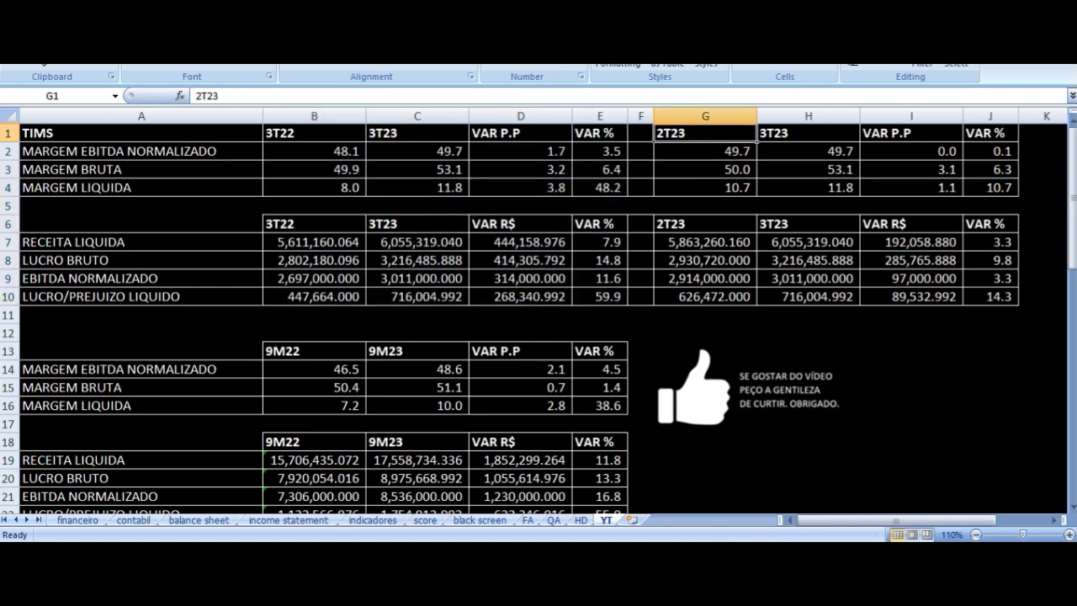
pyautogui.click(808, 133)
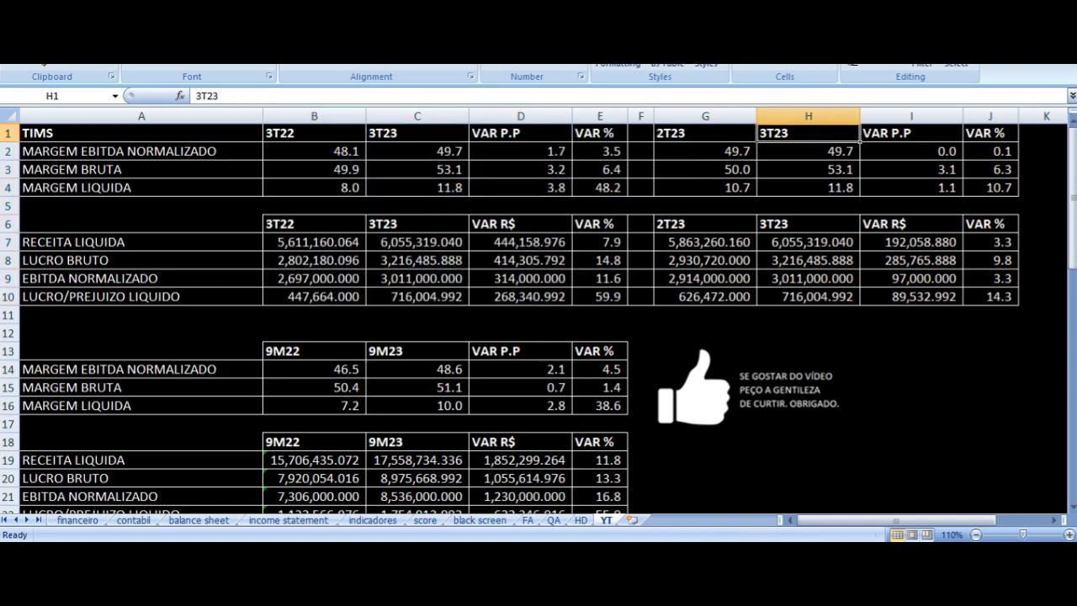
pyautogui.click(705, 133)
pyautogui.click(705, 152)
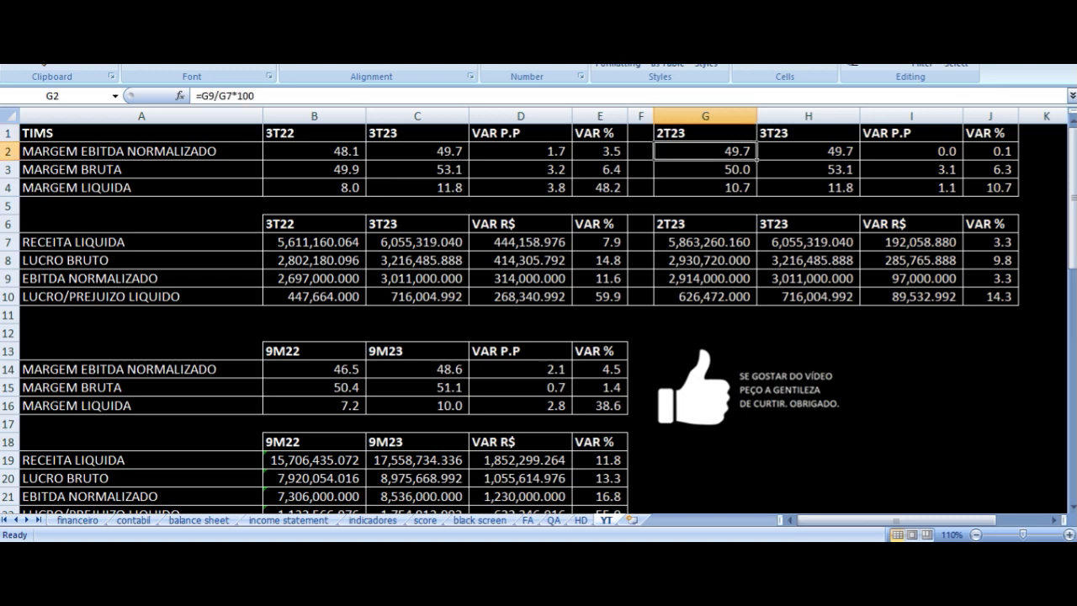
pyautogui.press('Right')
pyautogui.press('Right')
pyautogui.press('Right')
pyautogui.press('Left')
pyautogui.press('Left')
pyautogui.press('Left')
# Compare the MARGEM BRUTA of 2T23 with 3T23 and check its percentage-point variation
pyautogui.press('Down')
pyautogui.press('Right')
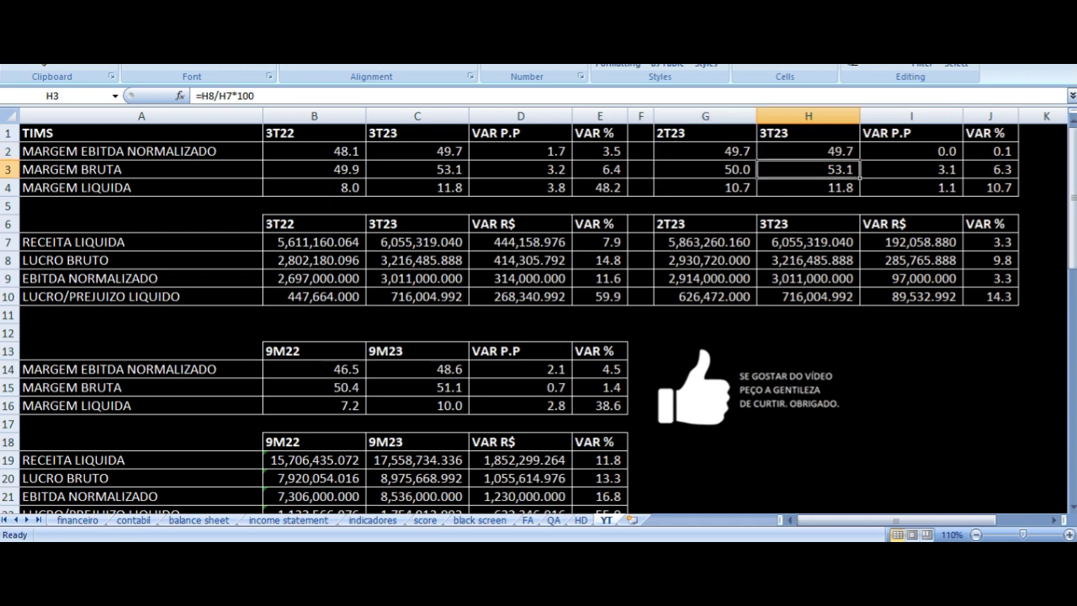
pyautogui.press('Right')
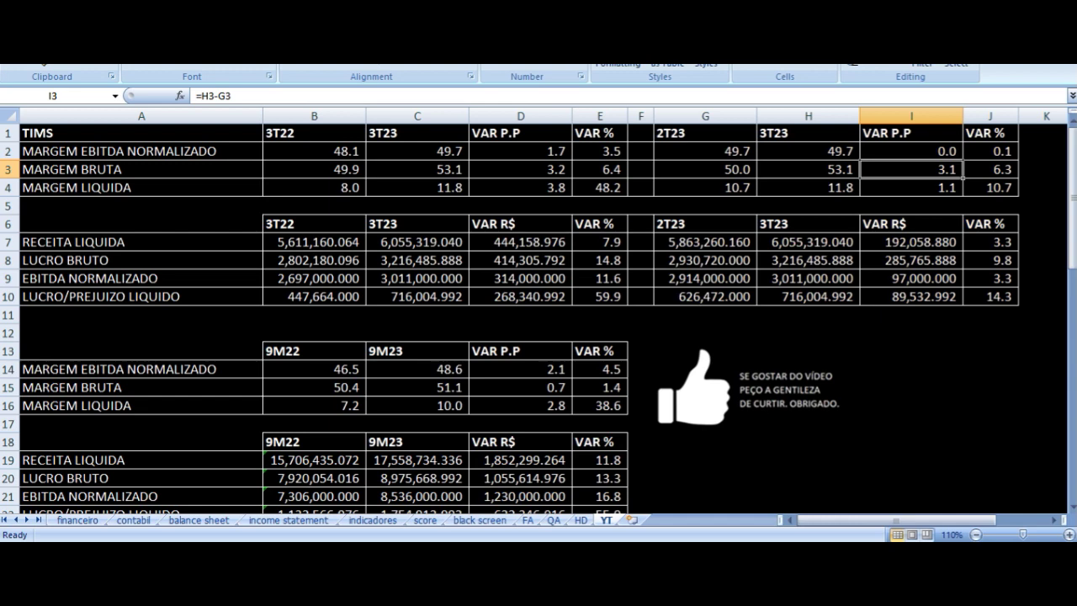
# Compare the MARGEM LIQUIDA of 2T23 with 3T23 and check its percentage-point variation
pyautogui.press('Down')
pyautogui.press('Left')
pyautogui.press('Left')
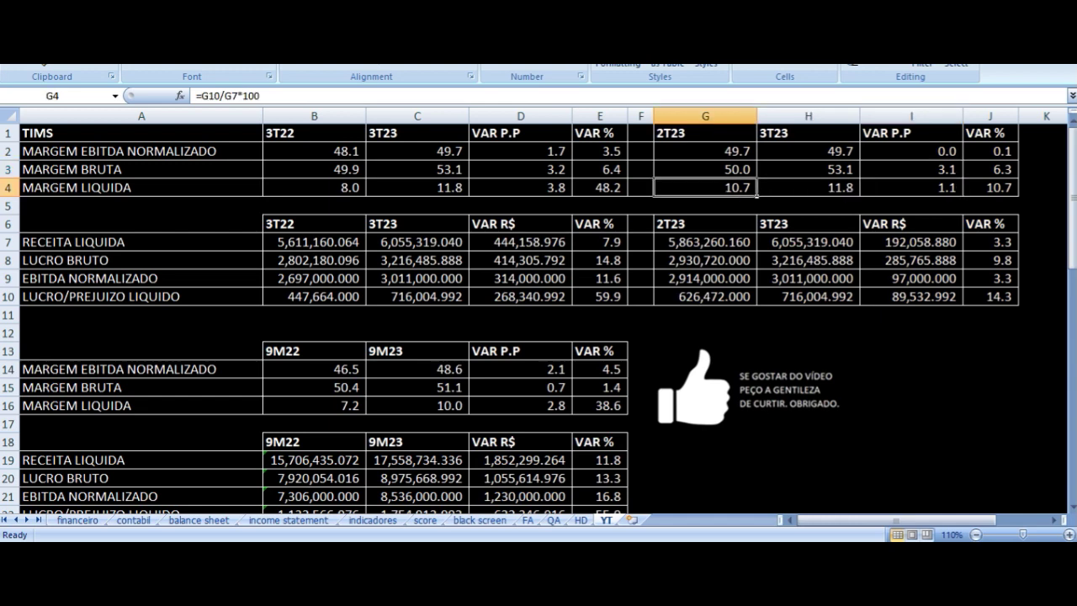
pyautogui.press('Right')
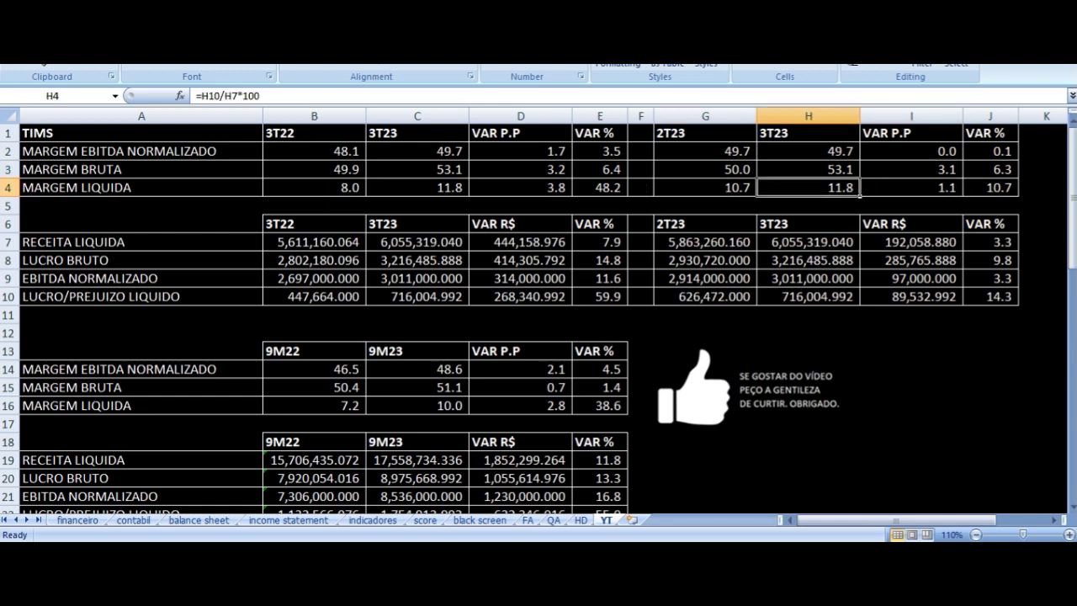
pyautogui.press('Right')
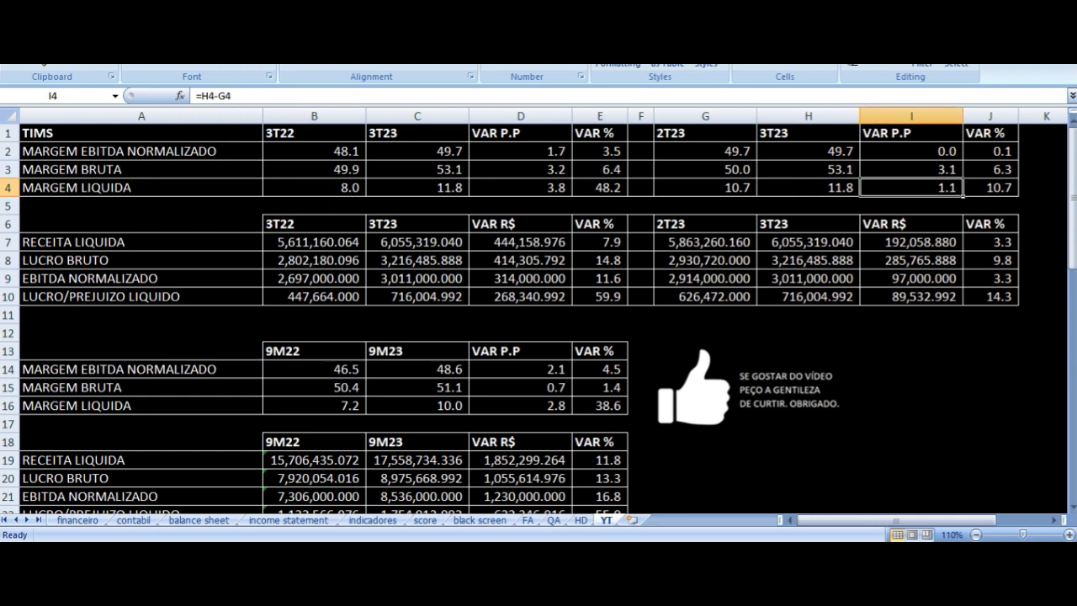
# Go through the RECEITA LIQUIDA row, comparing 2T23 with 3T23 and checking its R$ and percentage variations
pyautogui.press('Down')
pyautogui.press('Down')
pyautogui.press('Down')
pyautogui.press('Left')
pyautogui.press('Left')
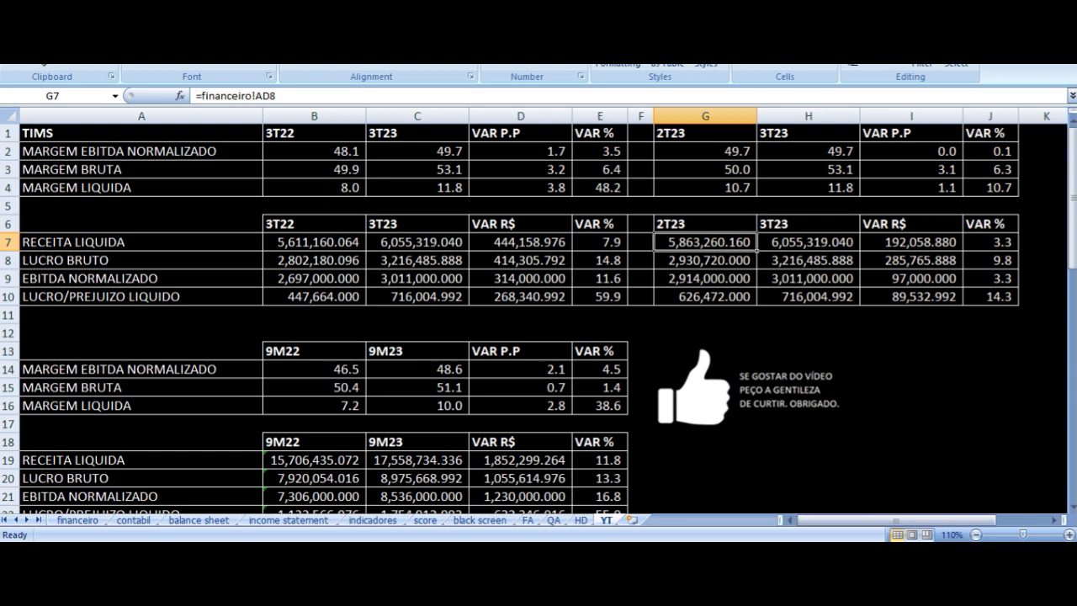
pyautogui.press('Right')
pyautogui.press('Right')
pyautogui.press('Right')
# Go through the LUCRO BRUTO row, comparing 2T23 with 3T23 and checking its R$ and percentage variations
pyautogui.press('Down')
pyautogui.press('Left')
pyautogui.press('Left')
pyautogui.press('Left')
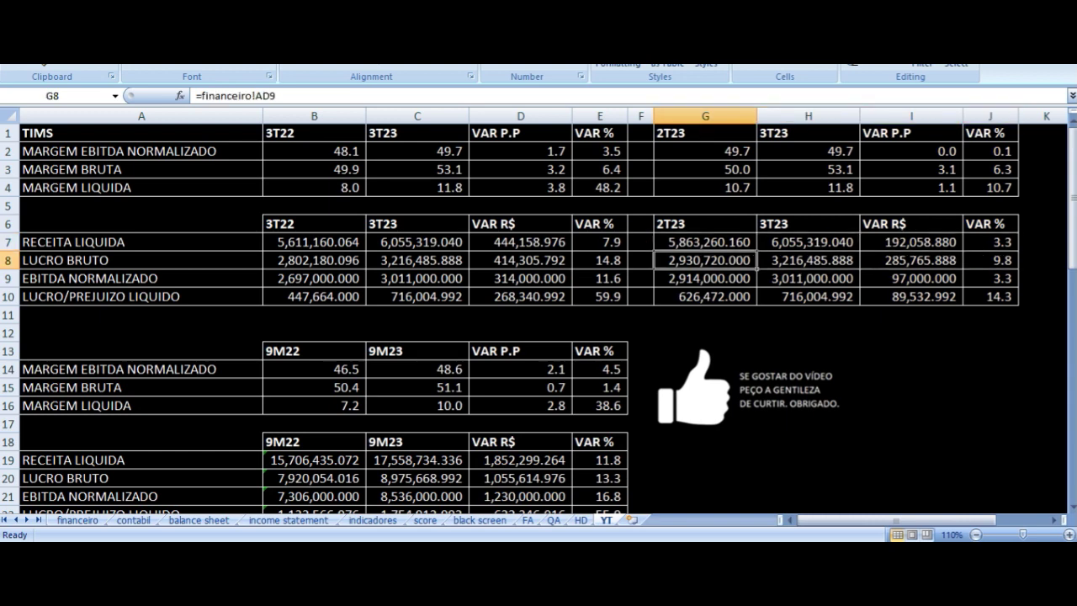
pyautogui.press('Right')
pyautogui.press('Right')
pyautogui.press('Right')
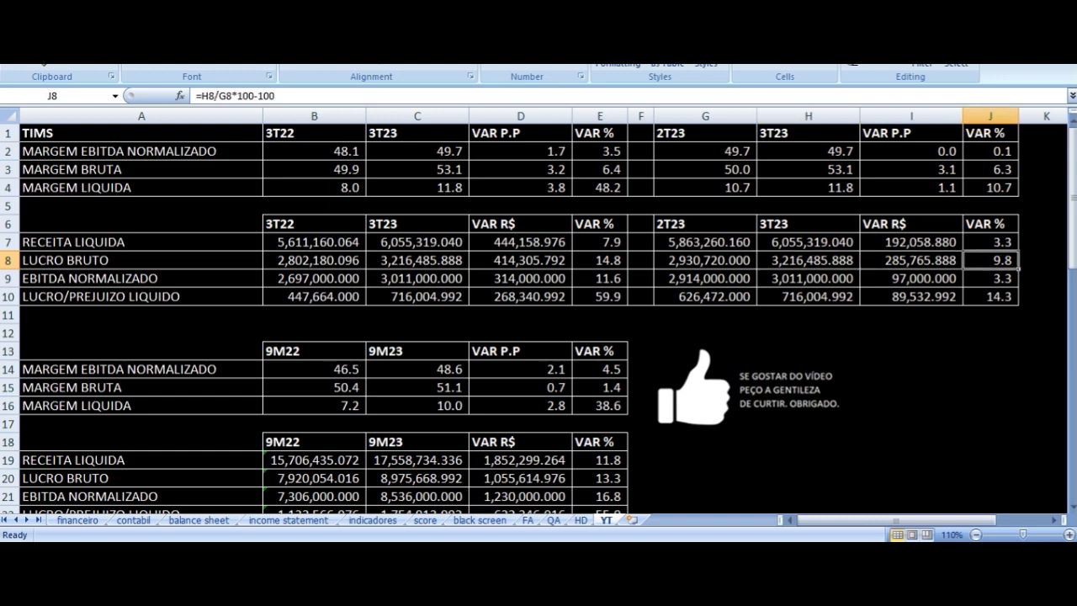
# Go through the EBITDA NORMALIZADO row, comparing 2T23 with 3T23 and checking its R$ and percentage variations
pyautogui.press('Down')
pyautogui.press('Left')
pyautogui.press('Left')
pyautogui.press('Left')
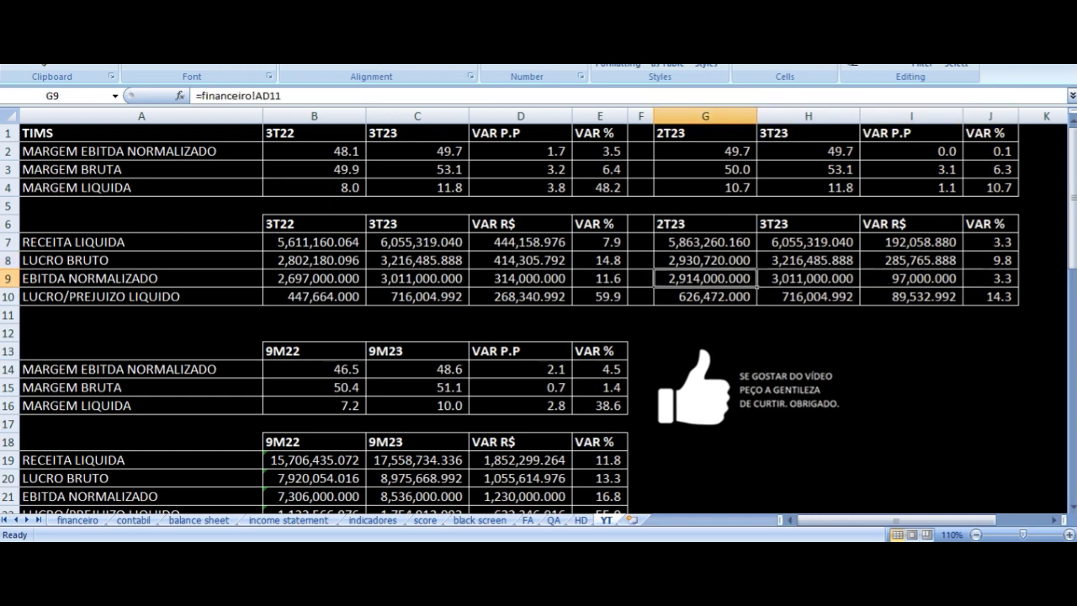
pyautogui.press('Right')
pyautogui.press('Right')
pyautogui.press('Right')
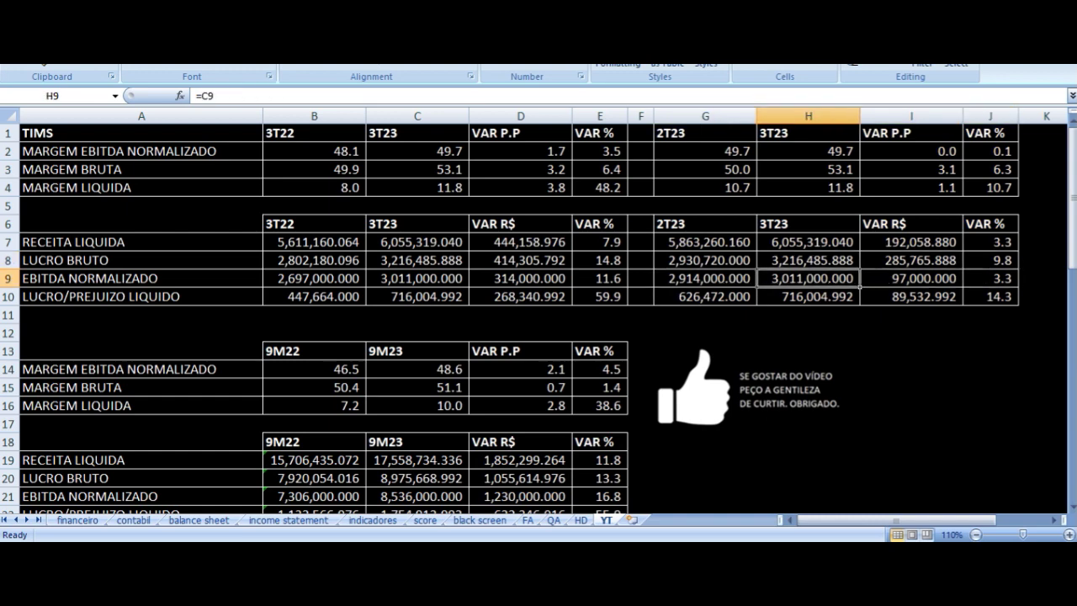
# Go through the LUCRO/PREJUIZO LIQUIDO row for 2T23 versus 3T23, checking its variations, and highlight the 2T23 versus 3T23 block
pyautogui.press('Down')
pyautogui.press('Left')
pyautogui.press('Left')
pyautogui.press('Left')
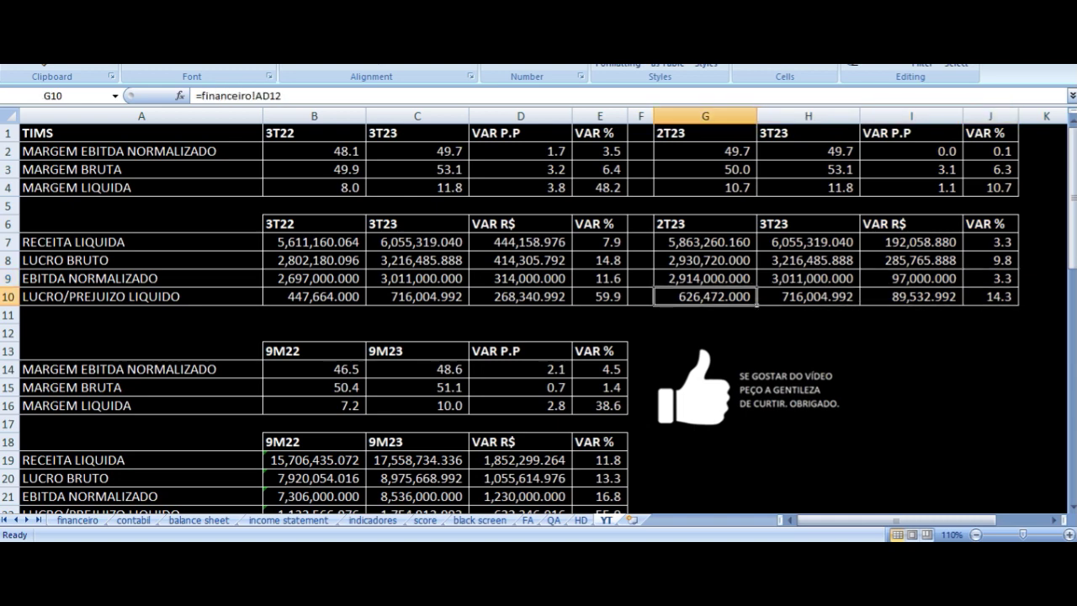
pyautogui.press('Right')
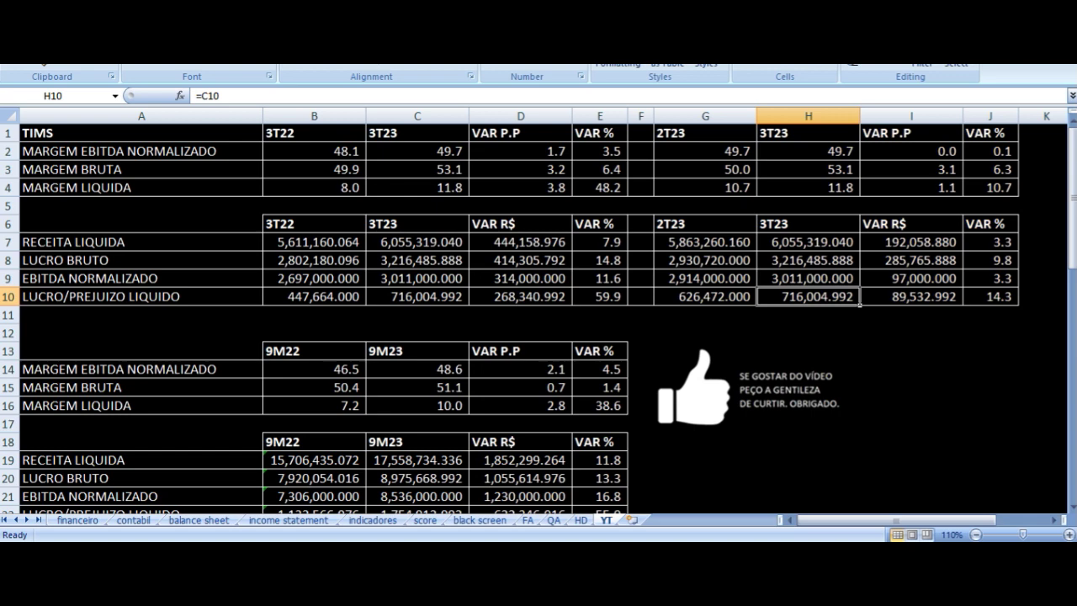
pyautogui.press('Right')
pyautogui.press('Right')
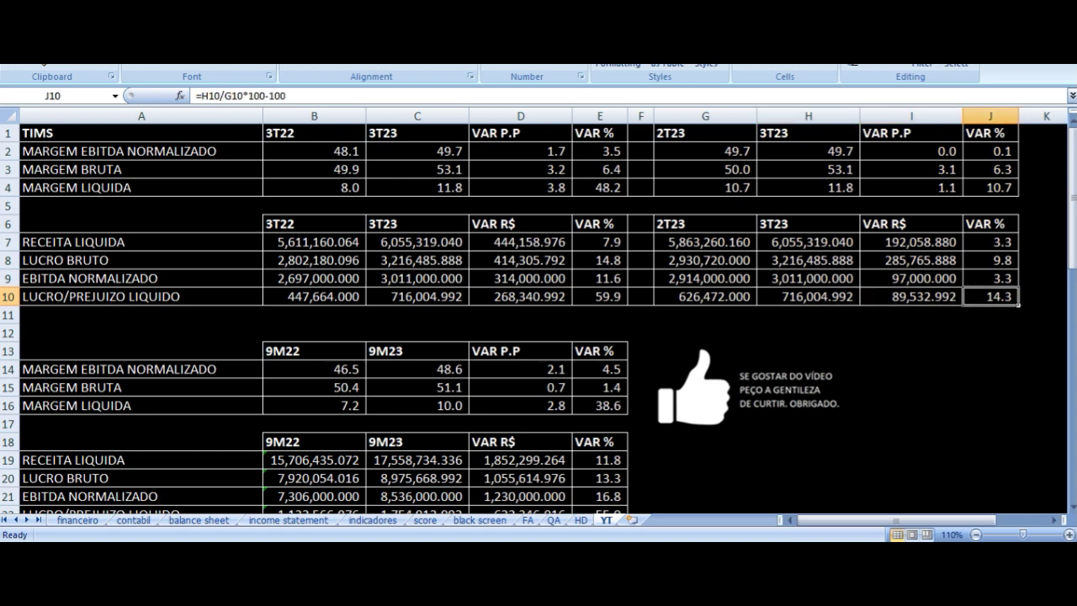
pyautogui.moveTo(712, 127); pyautogui.dragTo(960, 293)
# Compare the nine-month MARGEM EBITDA NORMALIZADO of 9M22 with 9M23 and check its percentage-point and percentage variations
pyautogui.scroll(-4, 526, 349)
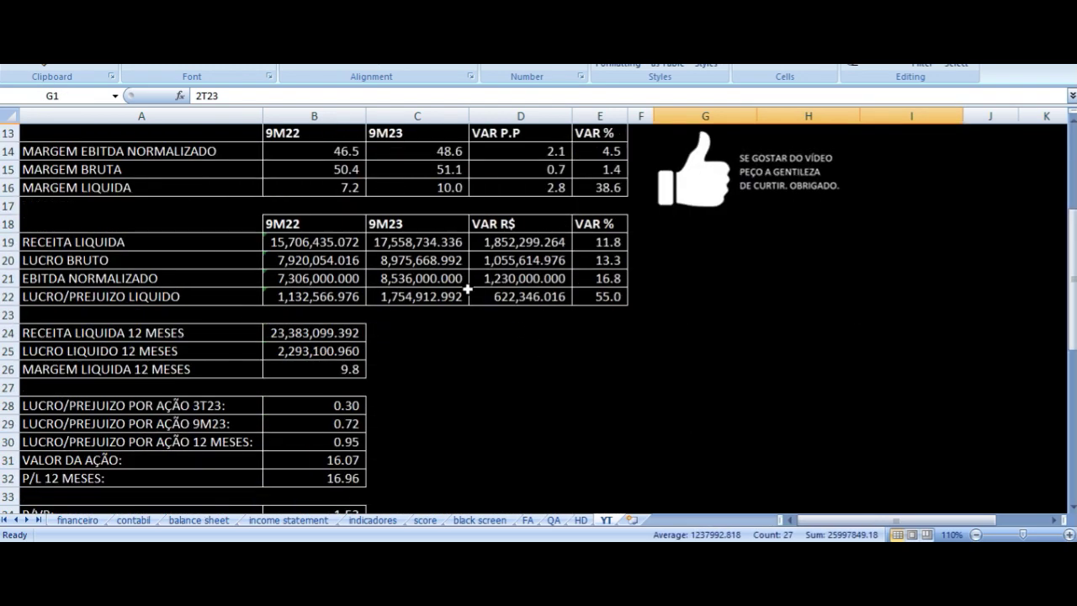
pyautogui.click(312, 132)
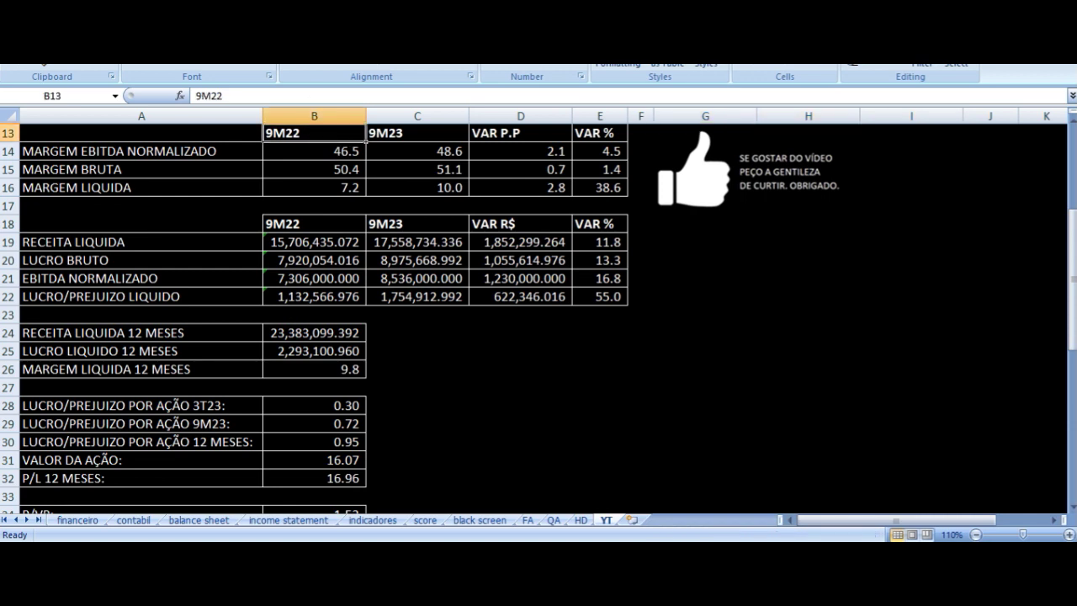
pyautogui.press('Down')
pyautogui.press('Left')
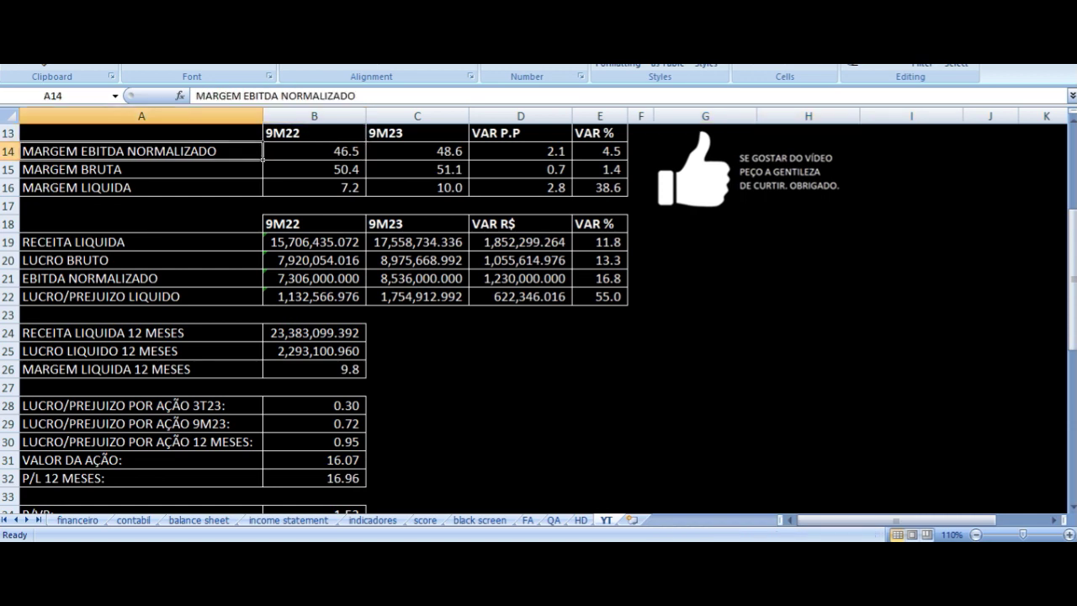
pyautogui.press('Right')
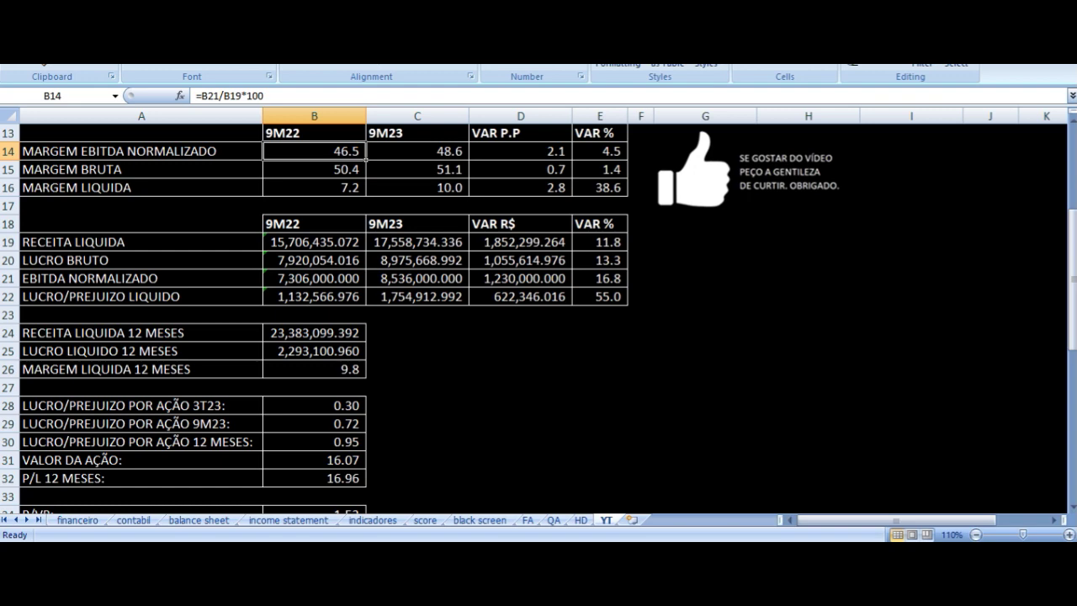
pyautogui.press('Right')
pyautogui.press('Right')
pyautogui.press('Right')
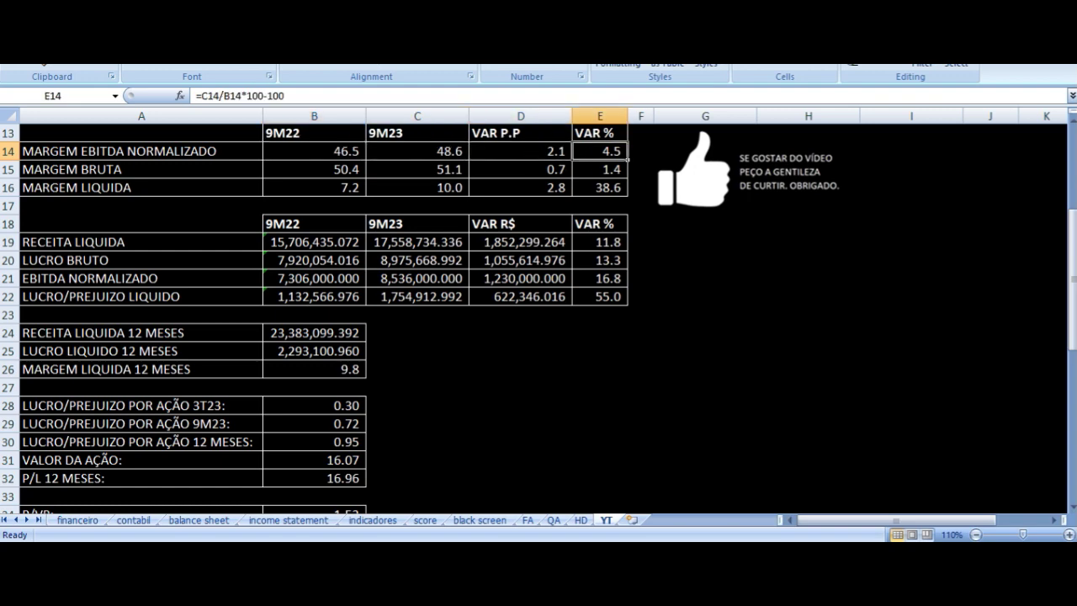
pyautogui.press('Left')
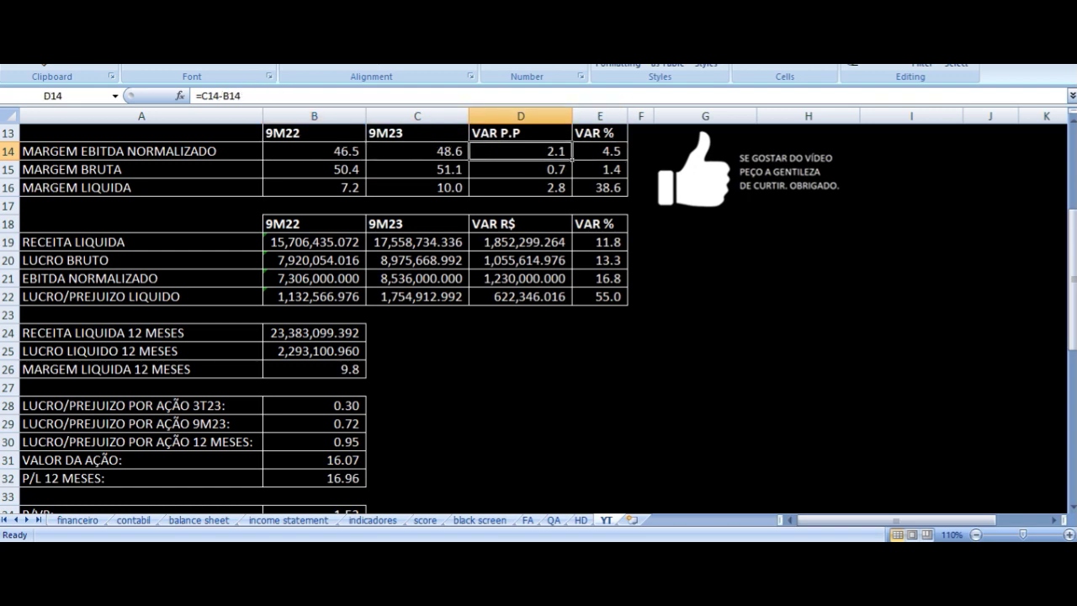
# Compare the nine-month MARGEM BRUTA of 9M22 with 9M23 and check its percentage-point and percentage variations
pyautogui.press('Down')
pyautogui.press('Left')
pyautogui.press('Left')
pyautogui.press('Left')
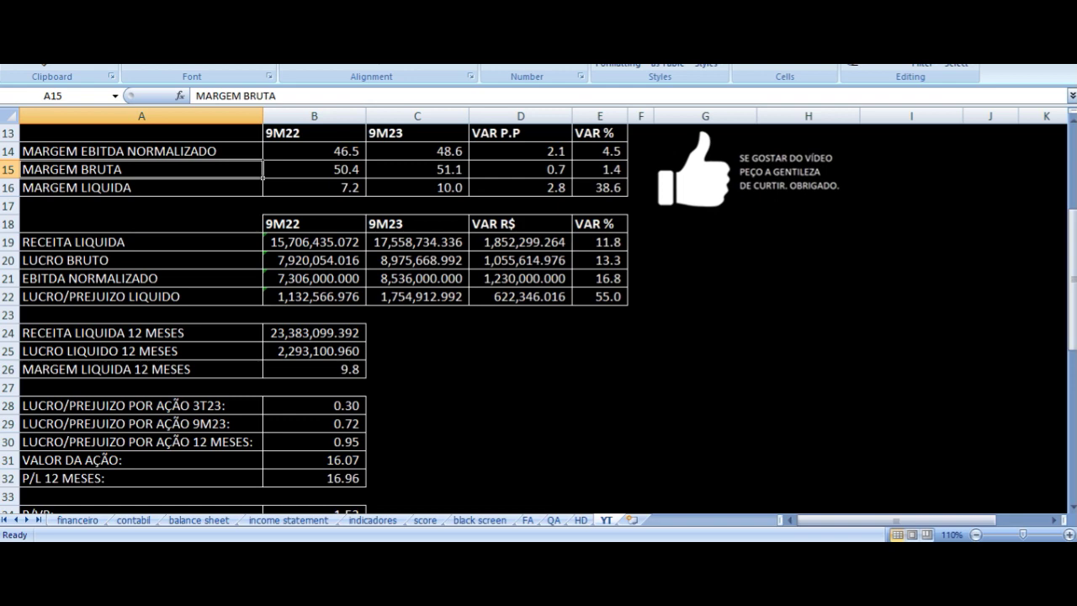
pyautogui.press('Right')
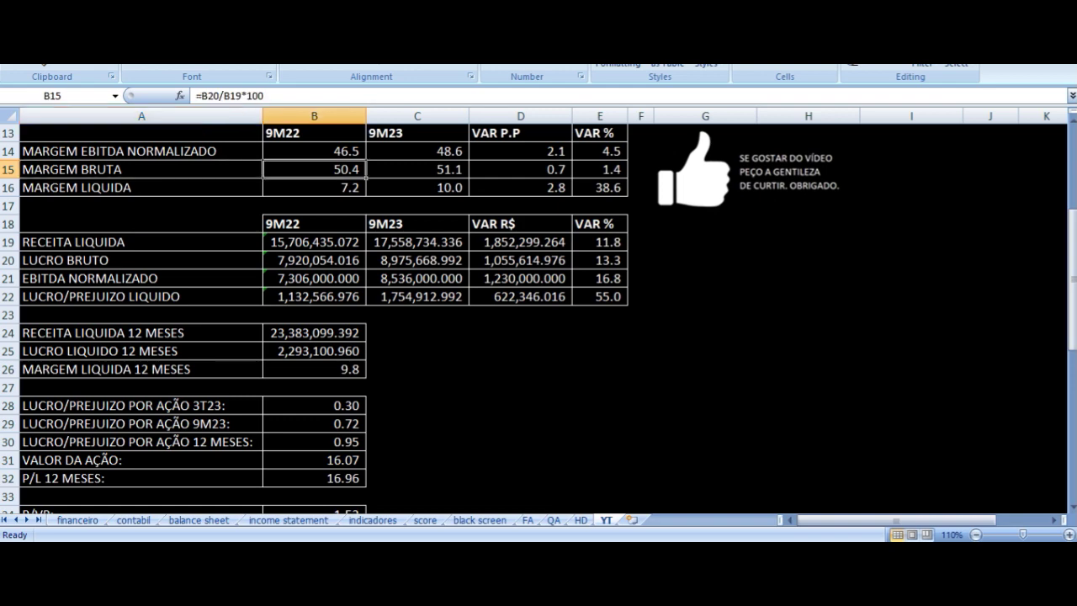
pyautogui.press('Right')
pyautogui.press('Right')
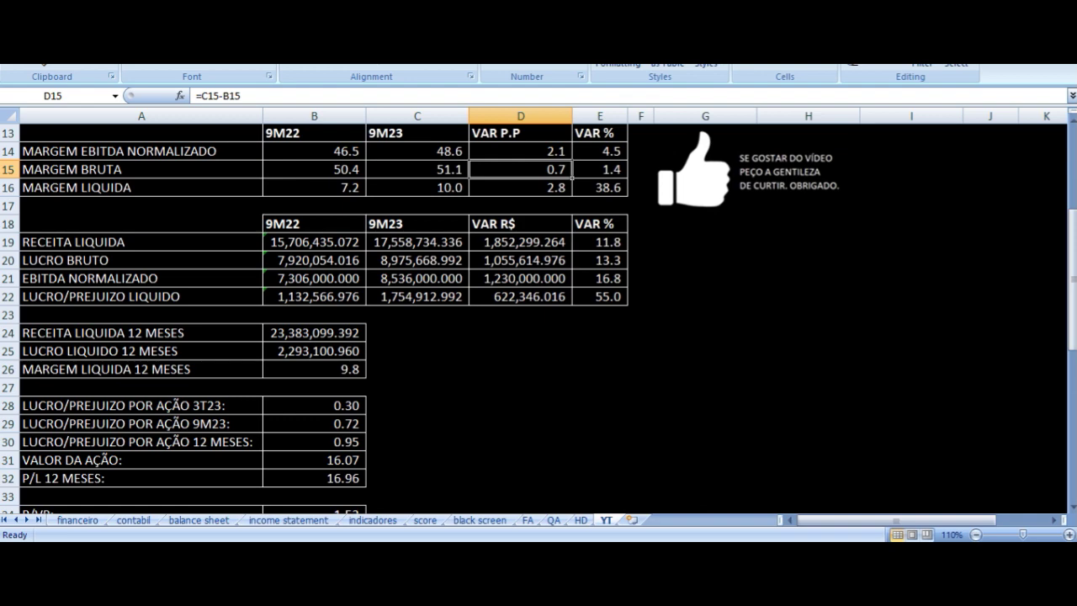
pyautogui.press('Right')
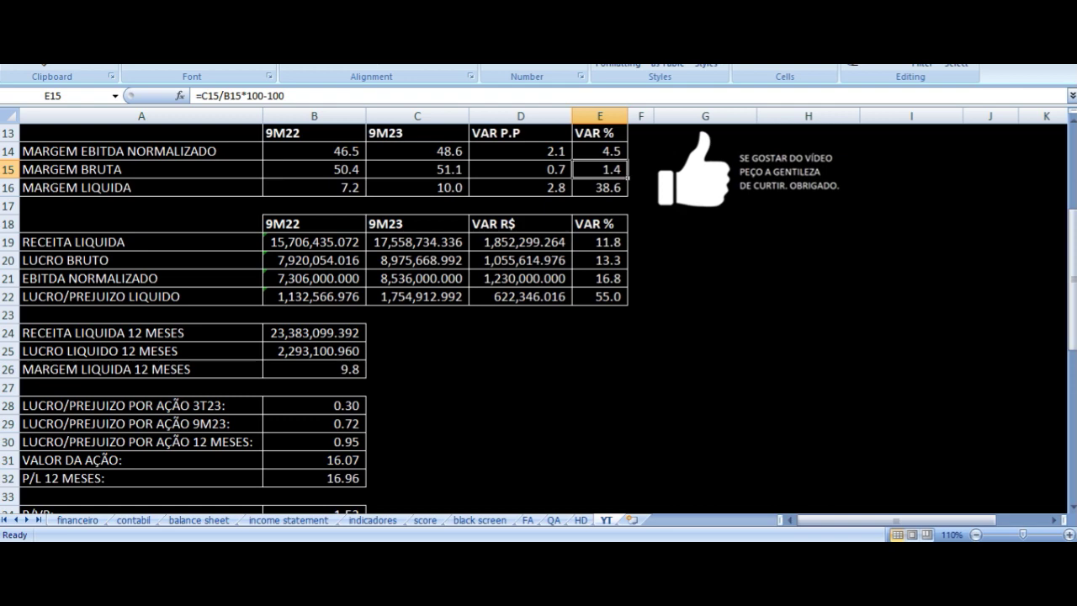
# Compare the nine-month MARGEM LIQUIDA of 9M22 with 9M23 and check its percentage-point and percentage variations
pyautogui.press('Down')
pyautogui.press('Left')
pyautogui.press('Left')
pyautogui.press('Left')
pyautogui.press('Left')
pyautogui.press('Right')
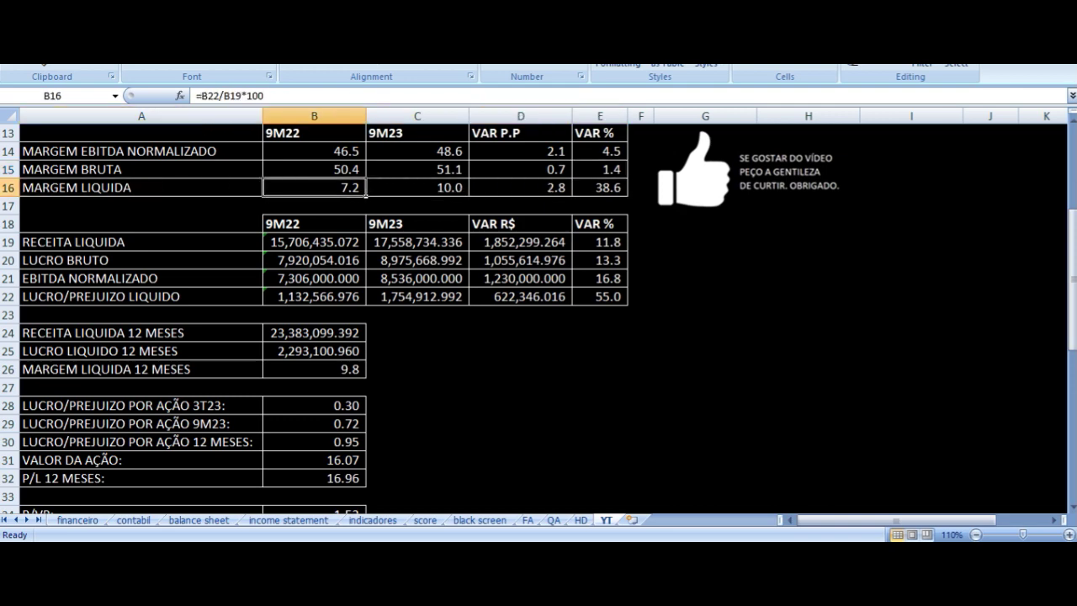
pyautogui.press('Right')
pyautogui.press('Right')
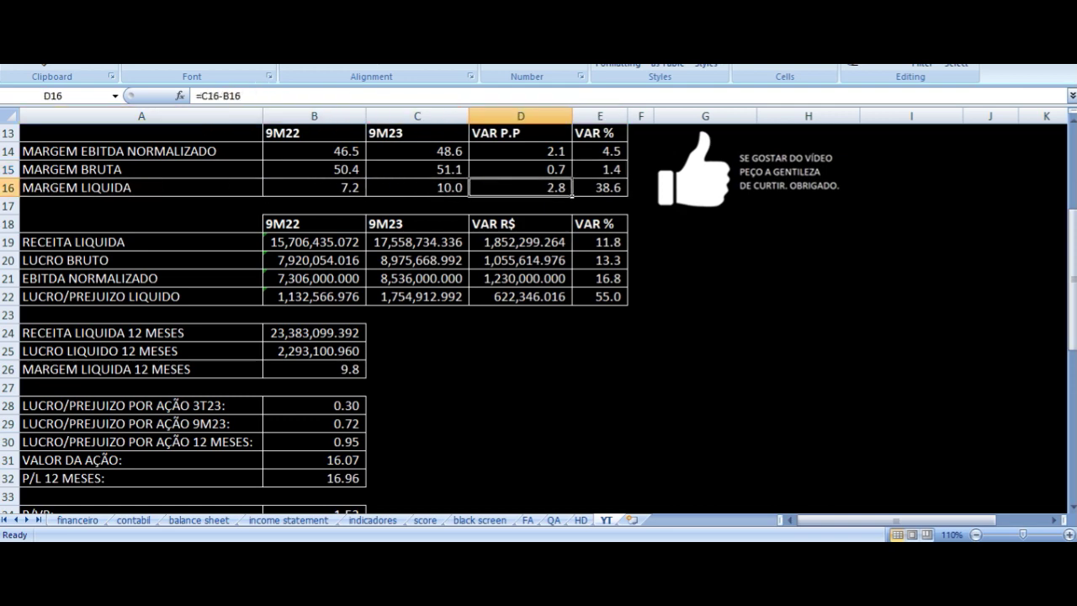
pyautogui.press('Right')
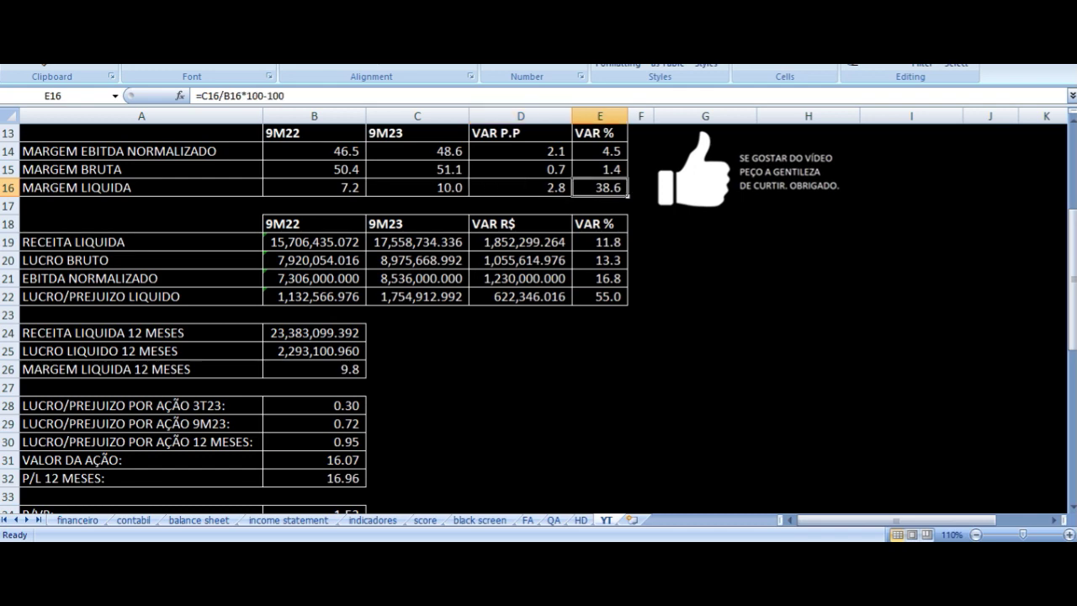
# Compare the nine-month RECEITA LIQUIDA of 9M22 with 9M23 and check its R$ and percentage variations
pyautogui.press('Down')
pyautogui.press('Down')
pyautogui.press('Down')
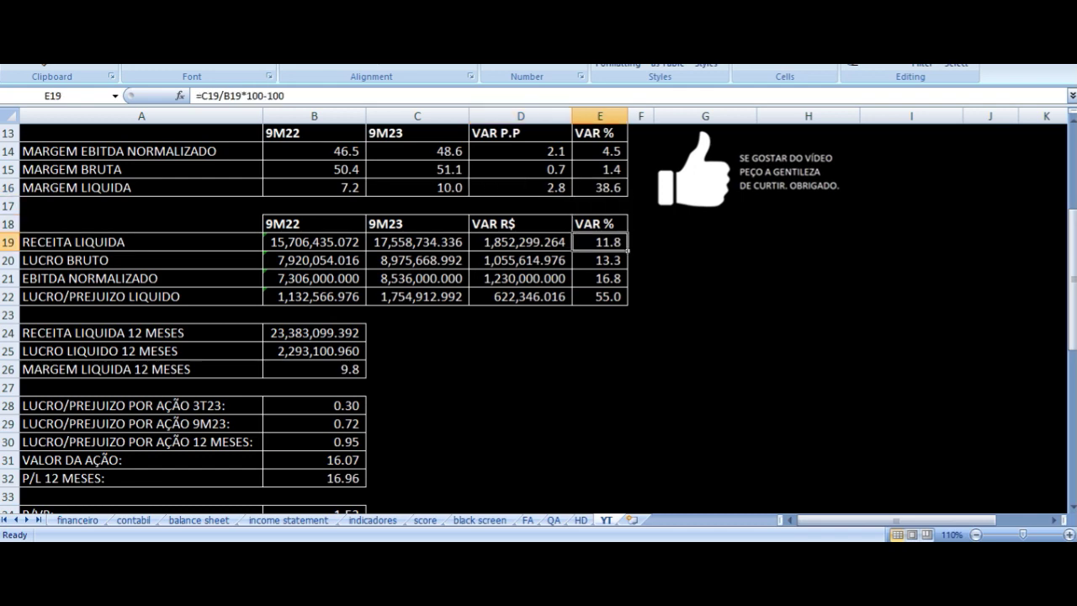
pyautogui.press('Left')
pyautogui.press('Left')
pyautogui.press('Left')
pyautogui.press('Left')
pyautogui.press('Right')
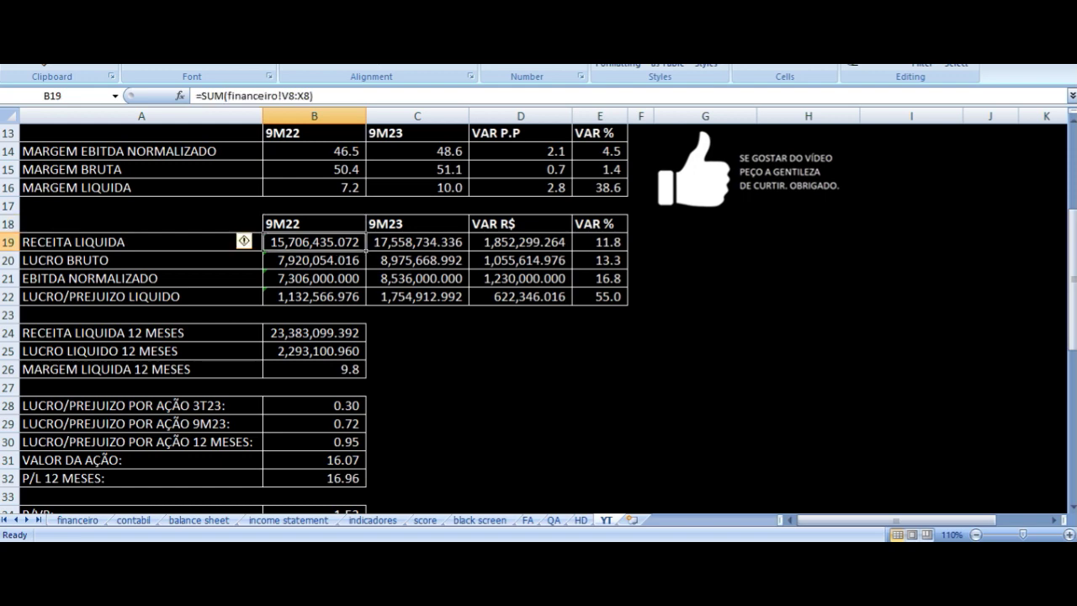
pyautogui.press('Up')
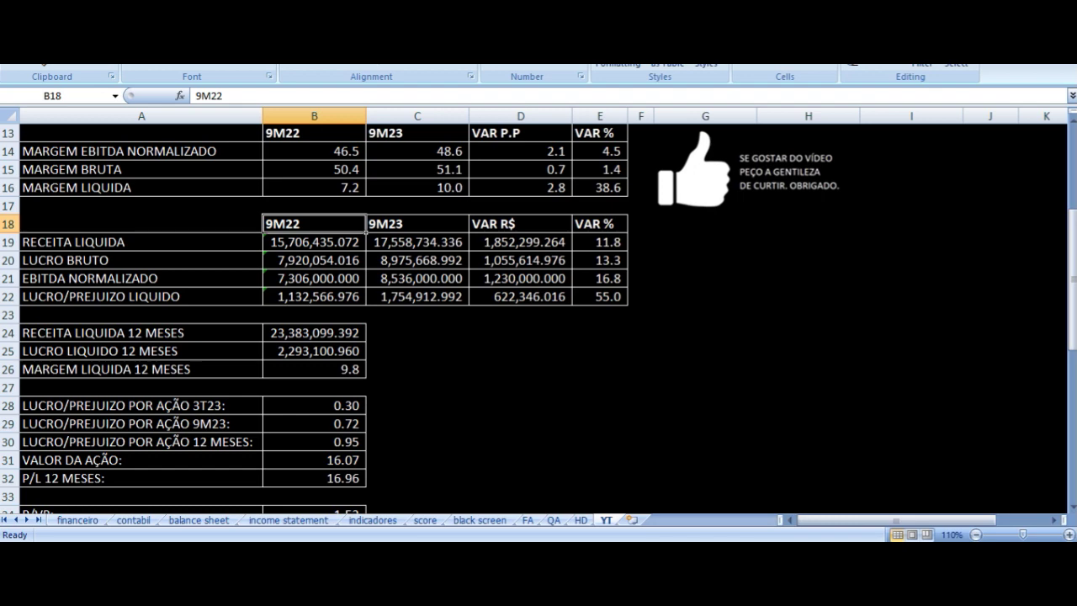
pyautogui.press('Right')
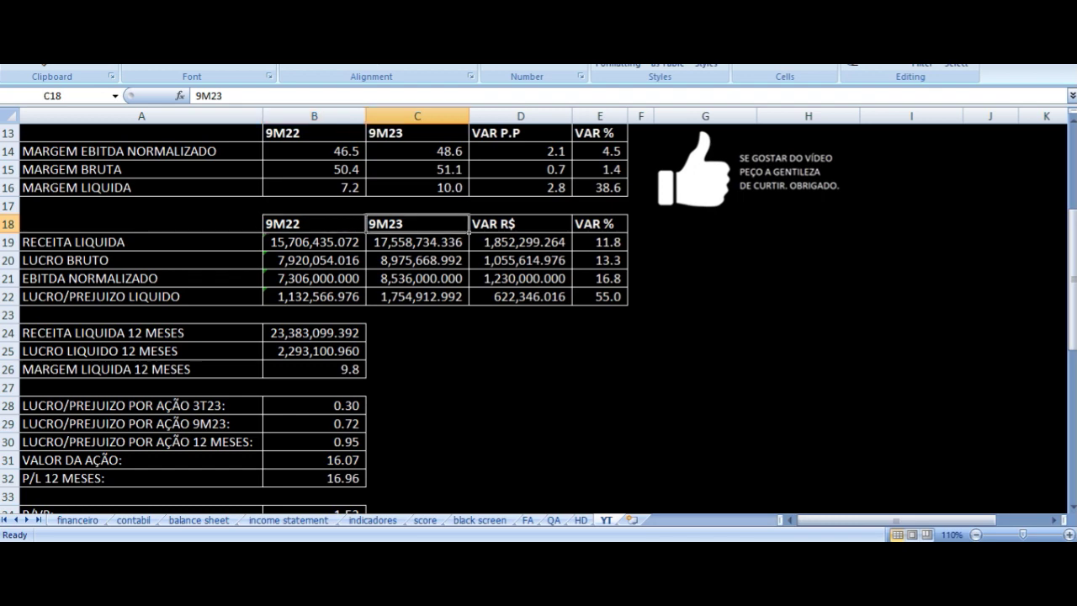
pyautogui.press('Down')
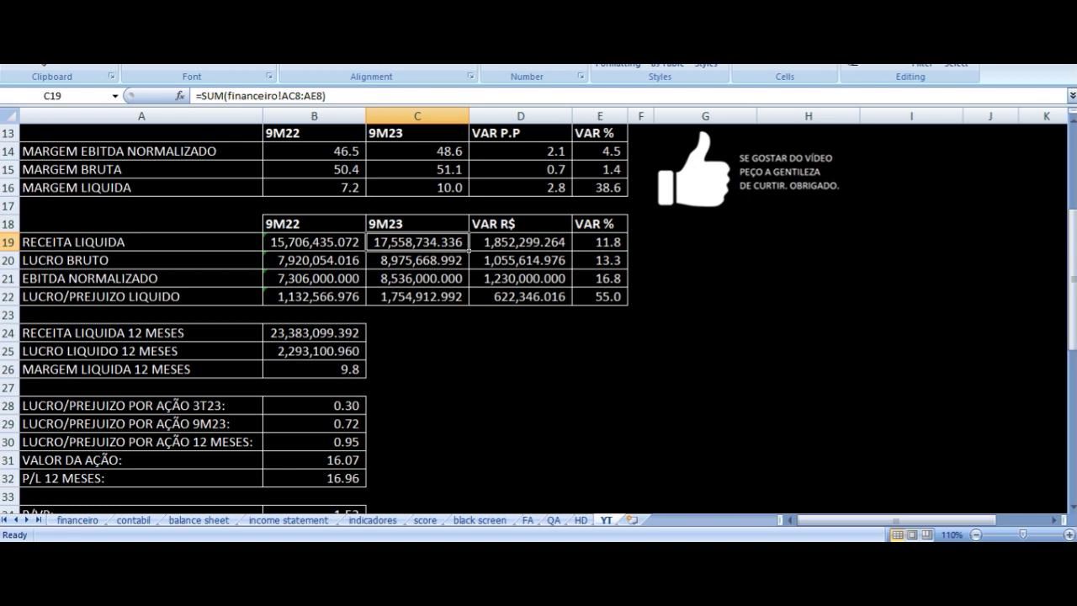
pyautogui.press('Right')
pyautogui.press('Right')
# Compare the nine-month LUCRO BRUTO of 9M22 with 9M23 and check its R$ and percentage variations
pyautogui.press('Down')
pyautogui.press('Left')
pyautogui.press('Left')
pyautogui.press('Left')
pyautogui.press('Left')
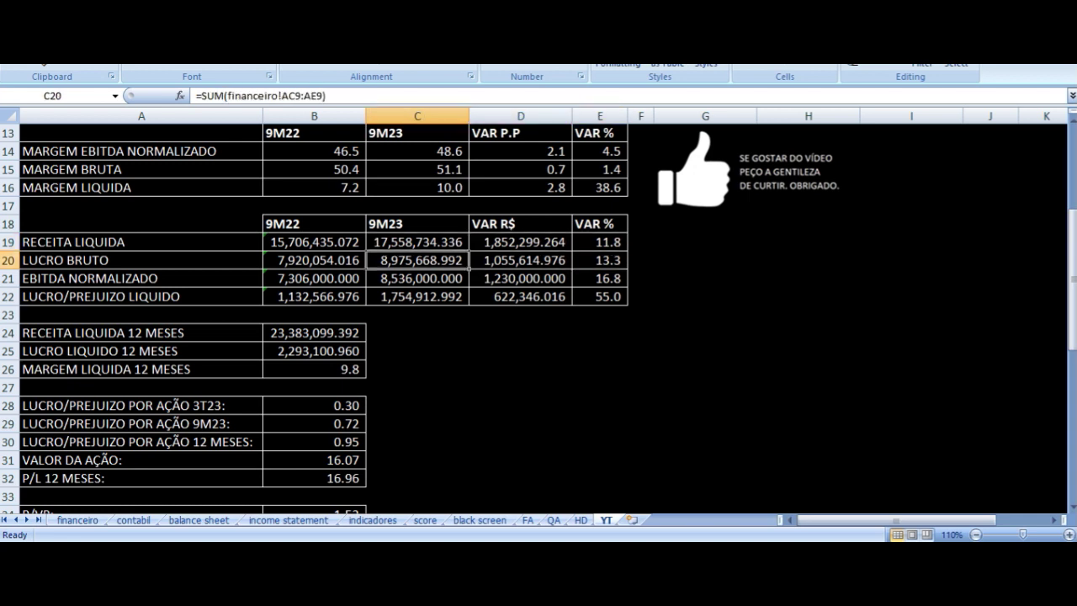
pyautogui.press('Right')
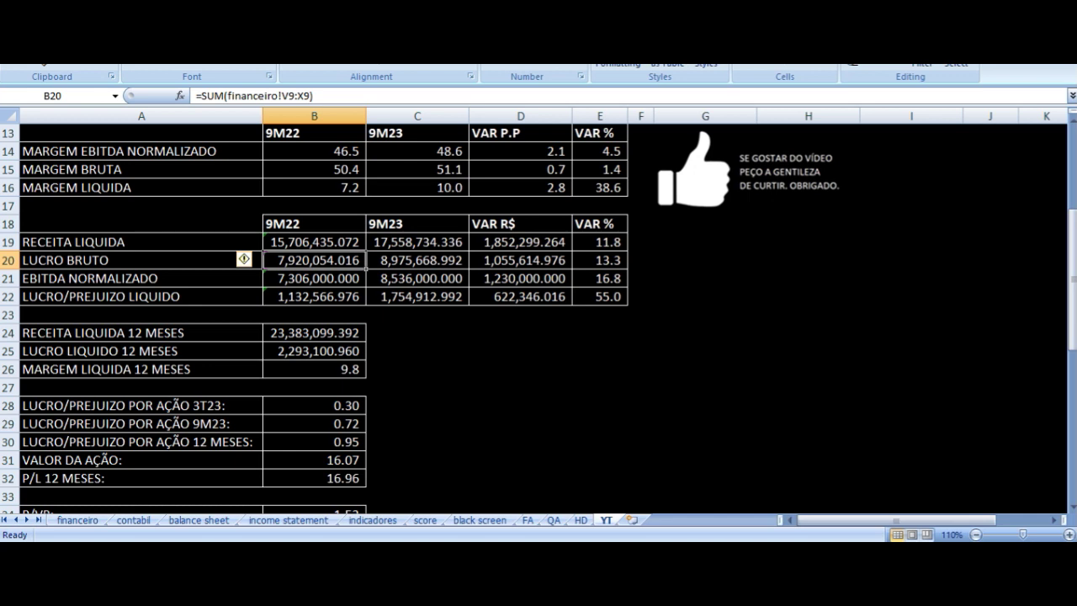
pyautogui.press('Right')
pyautogui.press('Right')
pyautogui.press('Right')
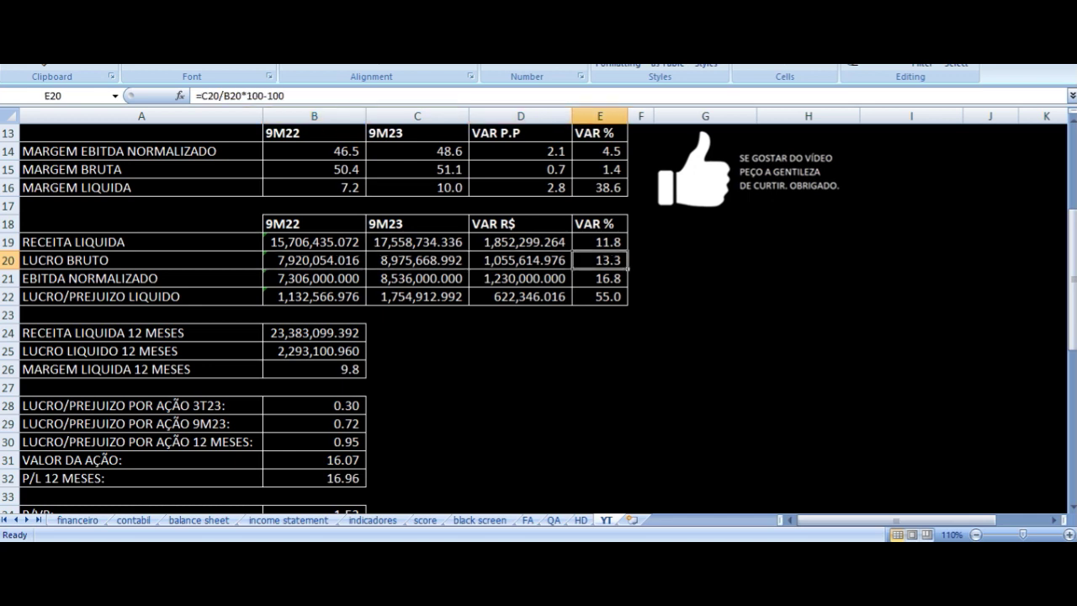
# Compare the nine-month EBITDA NORMALIZADO of 9M22 with 9M23 and check its R$ and percentage variations
pyautogui.press('Down')
pyautogui.press('Left')
pyautogui.press('Left')
pyautogui.press('Left')
pyautogui.press('Left')
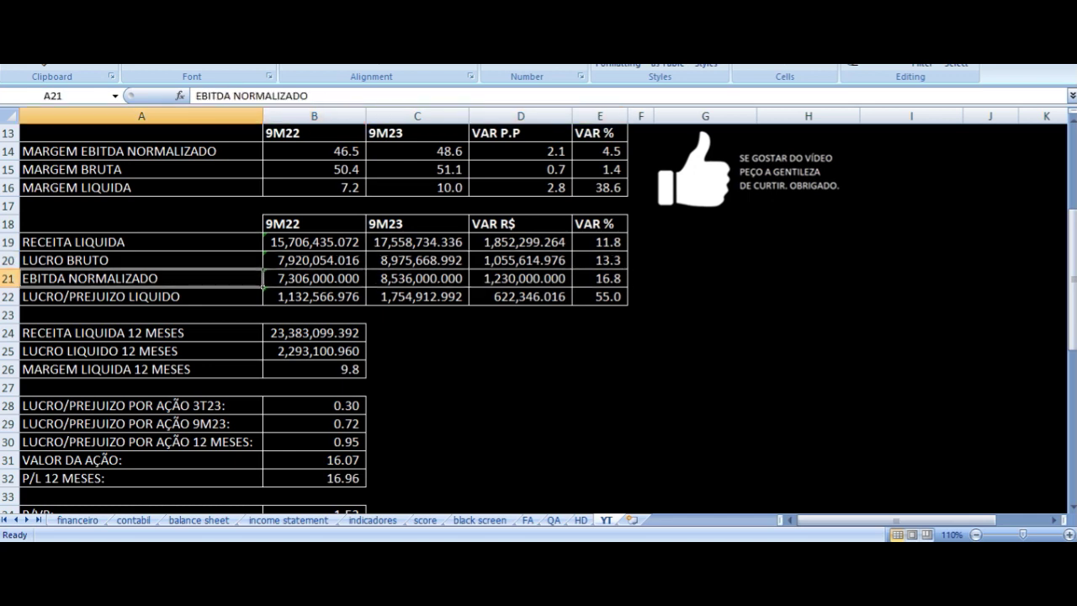
pyautogui.press('Right')
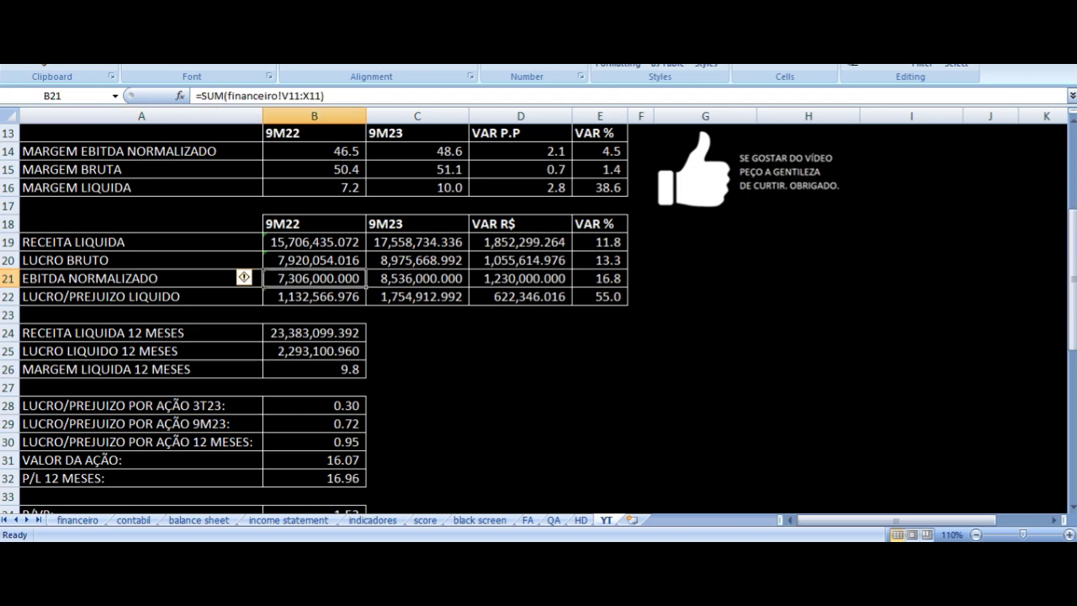
pyautogui.press('Right')
pyautogui.press('Right')
pyautogui.press('Right')
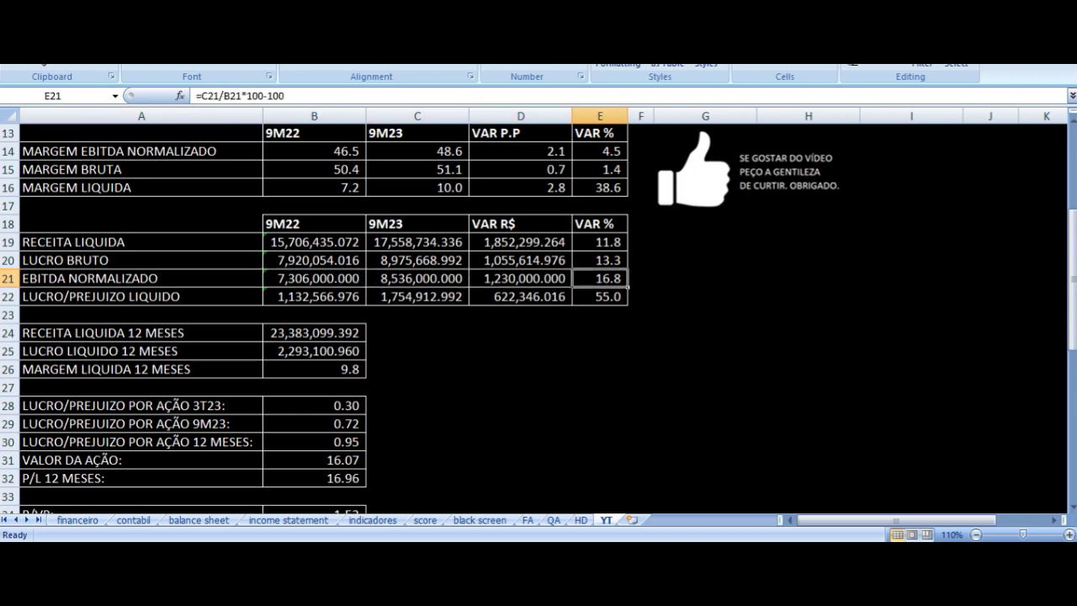
# Compare the nine-month LUCRO/PREJUIZO LIQUIDO of 9M22 with 9M23 and check its R$ and percentage variations
pyautogui.press('Down')
pyautogui.press('Left')
pyautogui.press('Left')
pyautogui.press('Left')
pyautogui.press('Left')
pyautogui.press('Right')
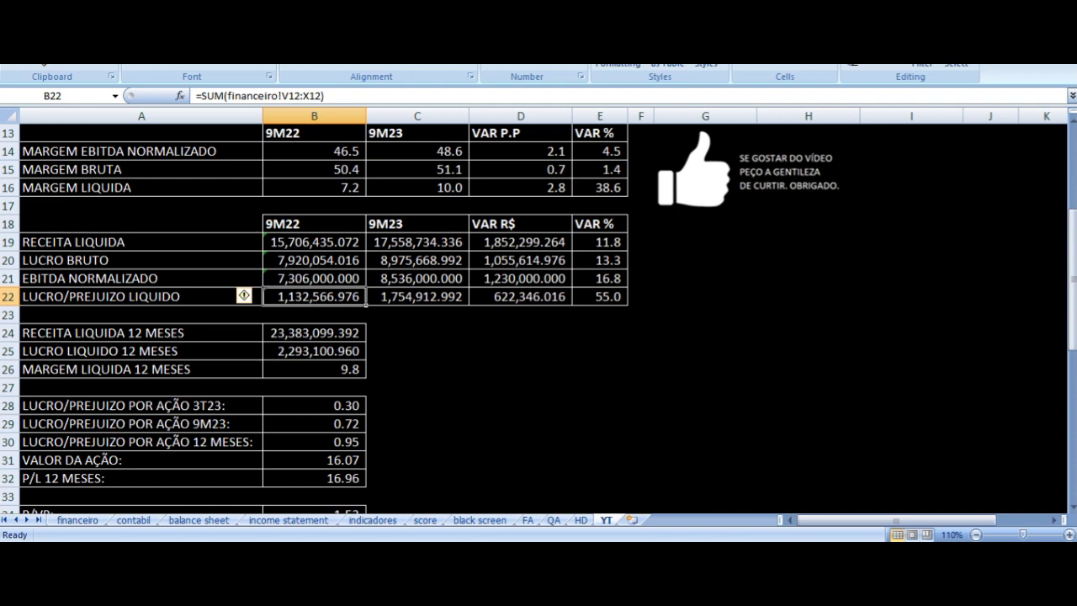
pyautogui.press('Right')
pyautogui.press('Right')
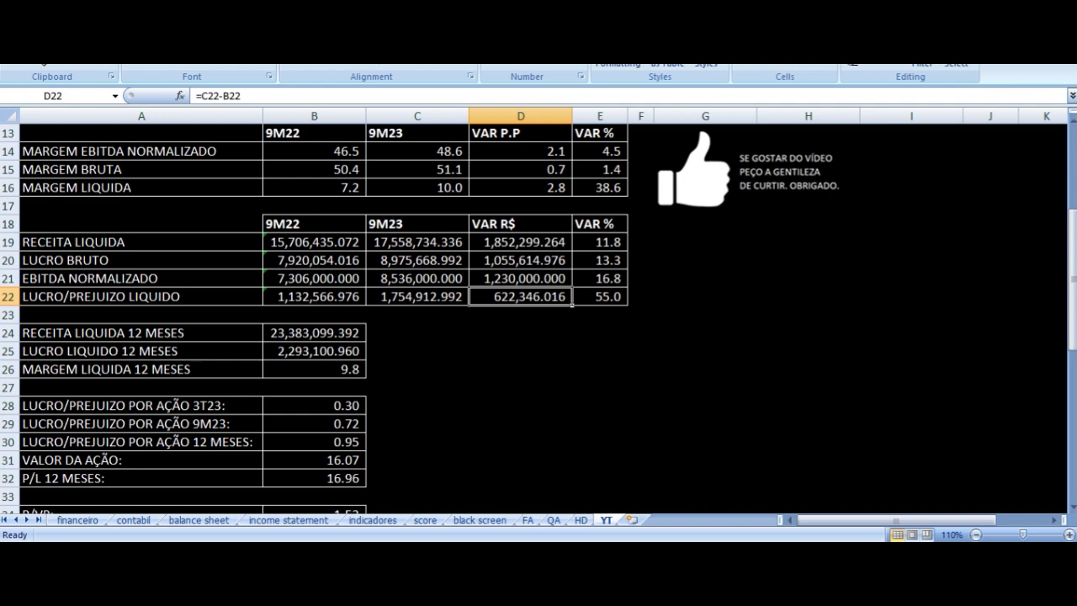
pyautogui.press('Right')
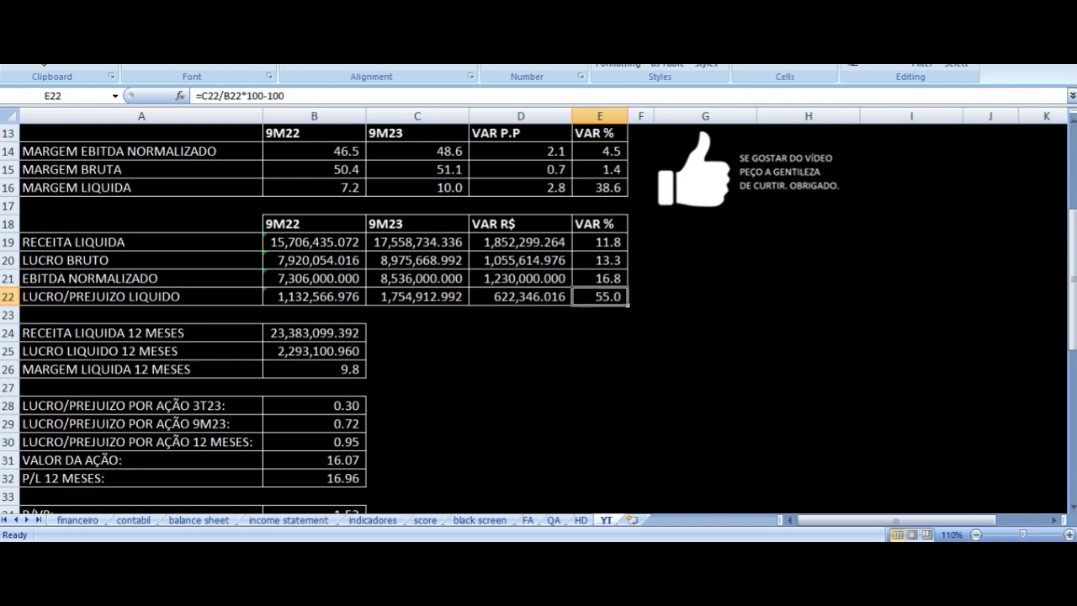
# Look back over the quarterly comparison tables and return to the nine-month results
pyautogui.scroll(4, 535, 244)
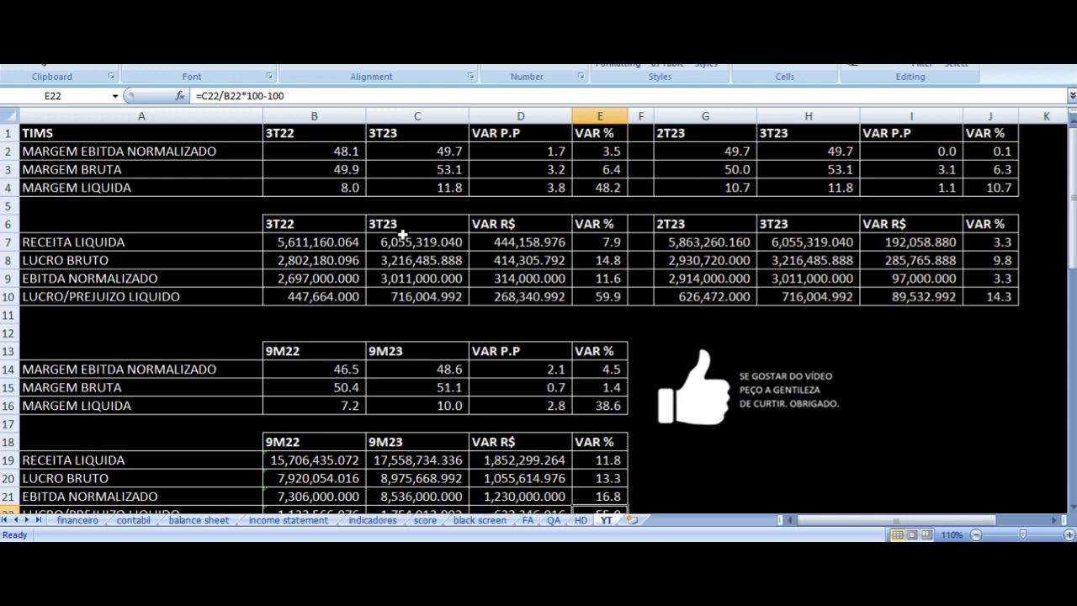
pyautogui.scroll(-4, 403, 235)
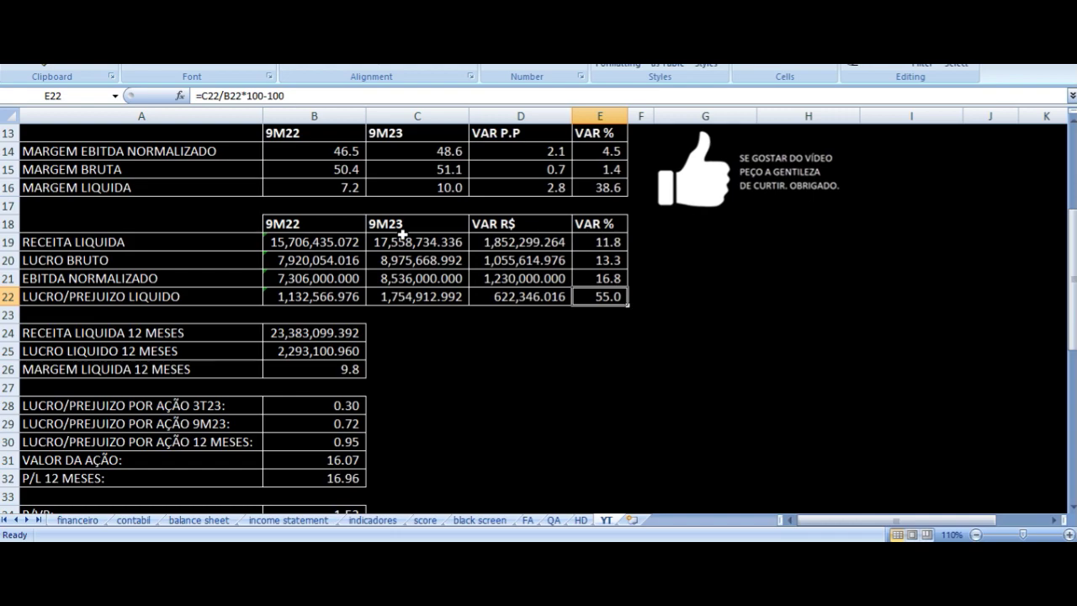
pyautogui.scroll(3, 404, 235)
pyautogui.scroll(-4, 403, 235)
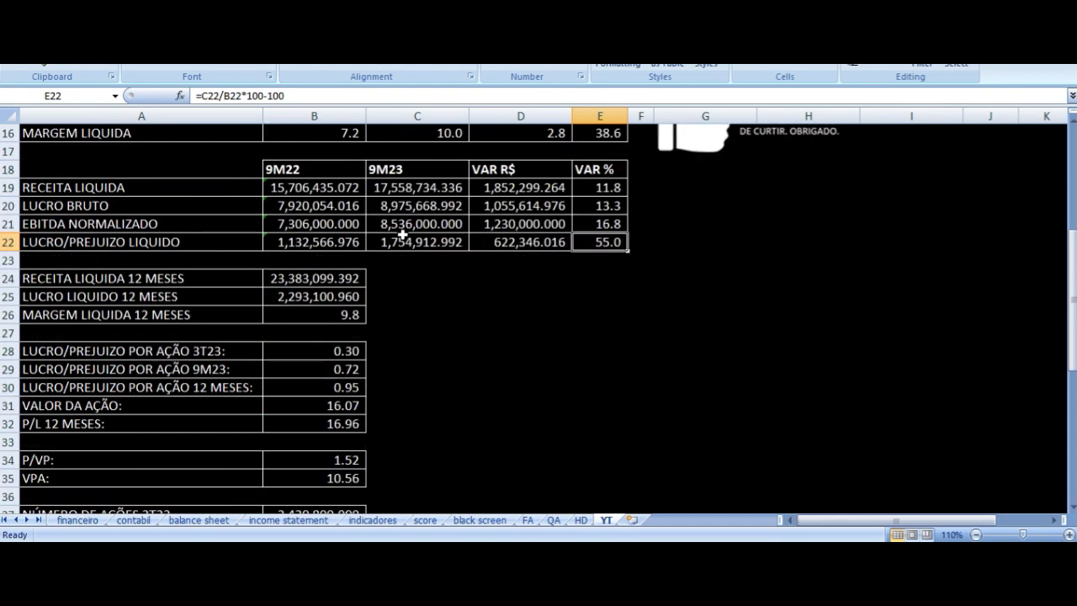
# Review the 12-month figures: RECEITA LIQUIDA, LUCRO LIQUIDO and MARGEM LIQUIDA
pyautogui.click(175, 281)
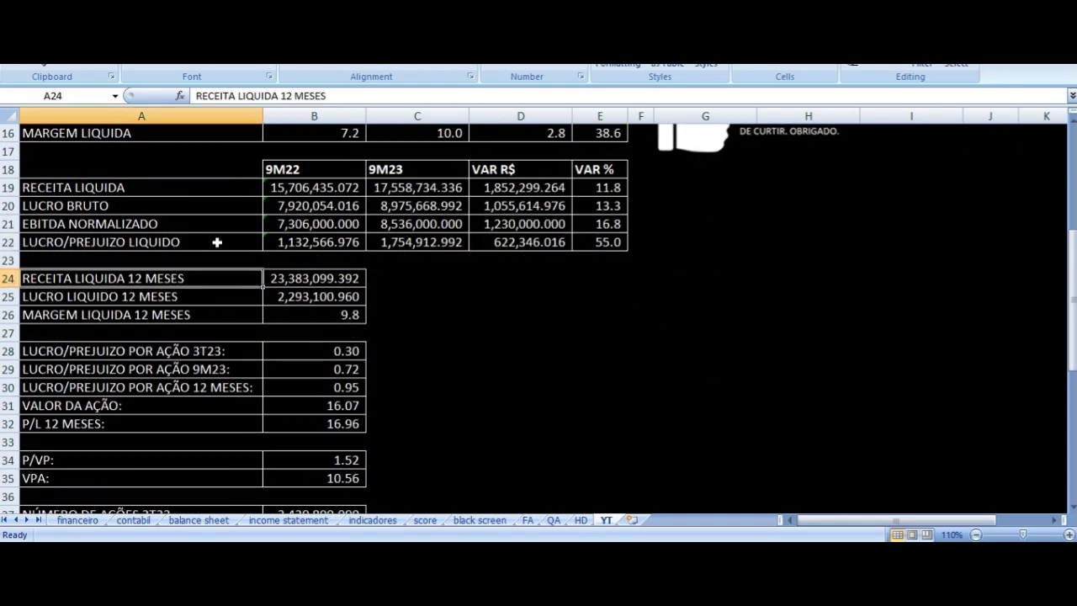
pyautogui.press('Right')
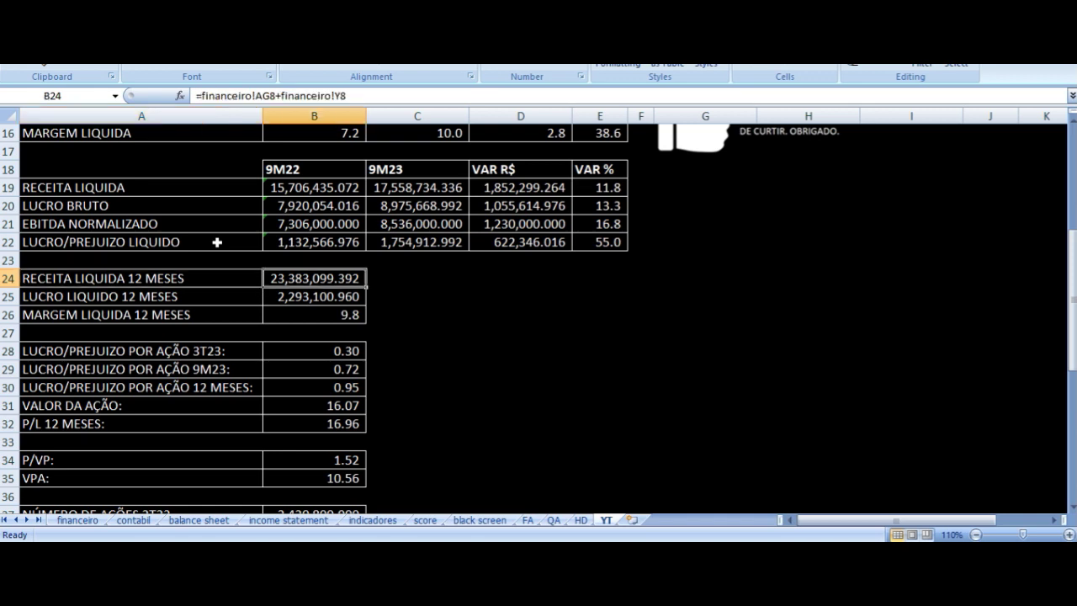
pyautogui.press('Left')
pyautogui.press('Down')
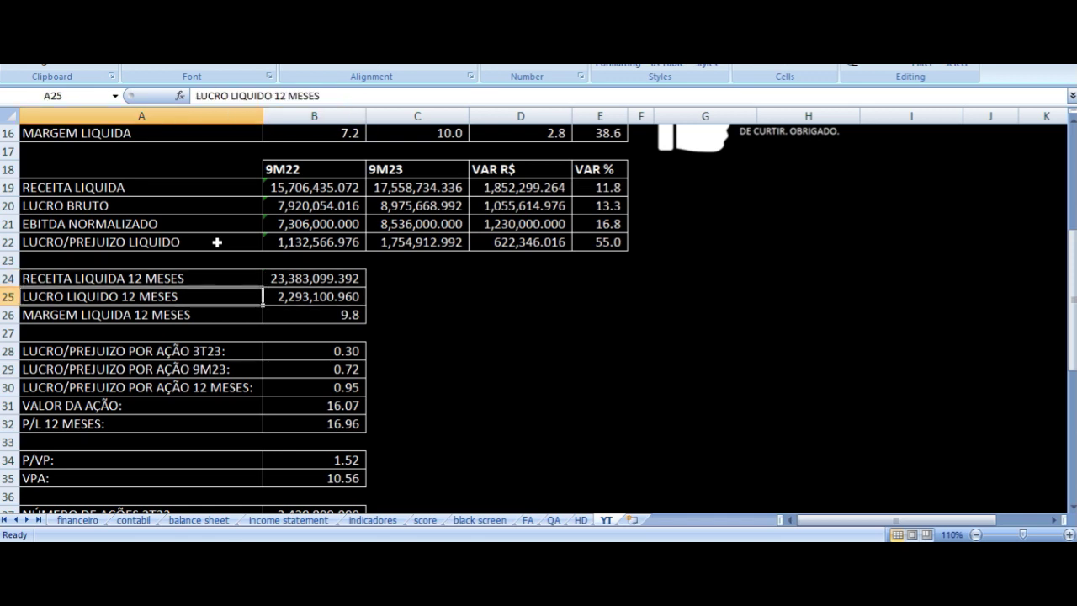
pyautogui.press('Right')
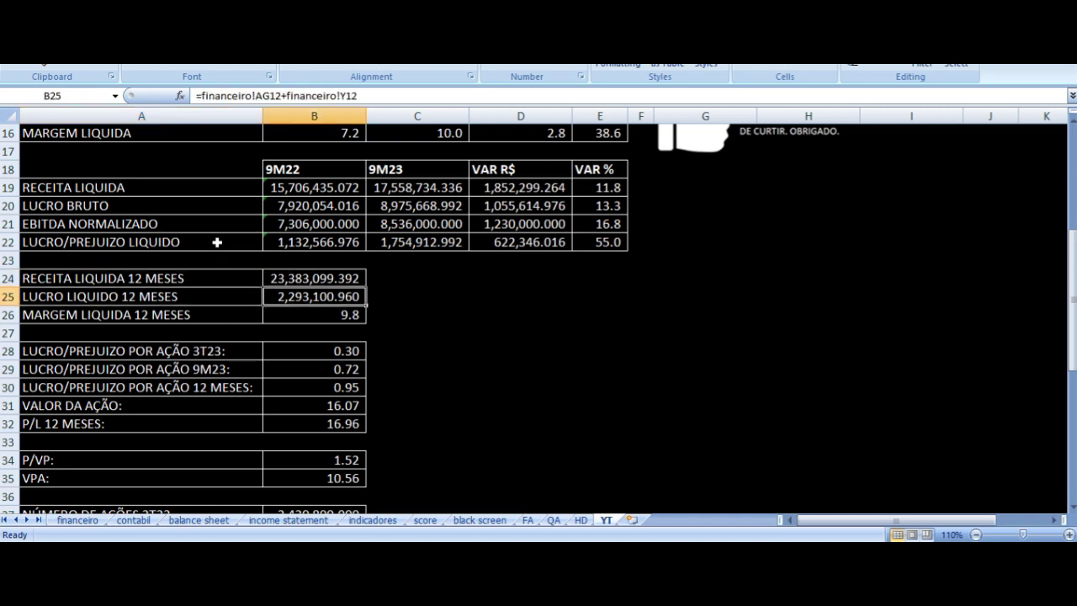
pyautogui.press('Left')
pyautogui.press('Down')
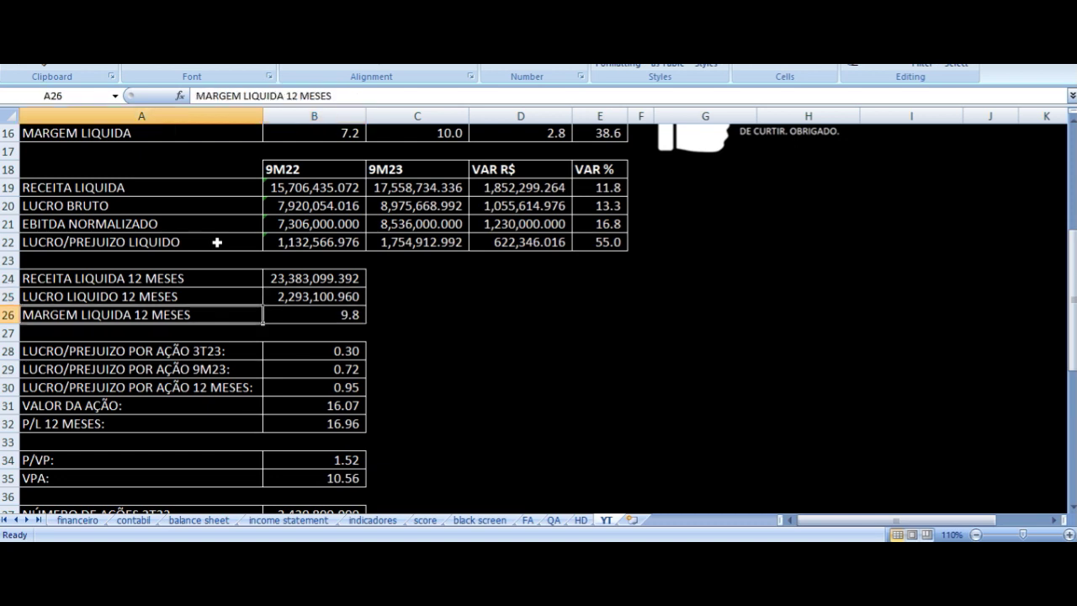
pyautogui.press('Right')
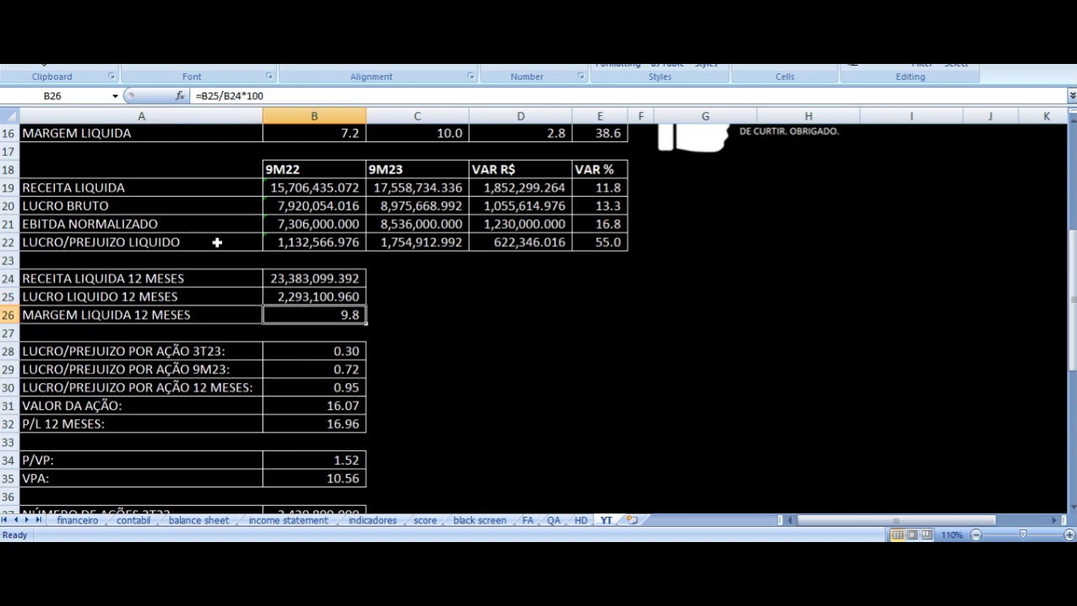
# Review the LUCRO/PREJUIZO POR AÇÃO rows for 3T23, 9M23 and 12 months
pyautogui.press('Down')
pyautogui.press('Down')
pyautogui.press('Left')
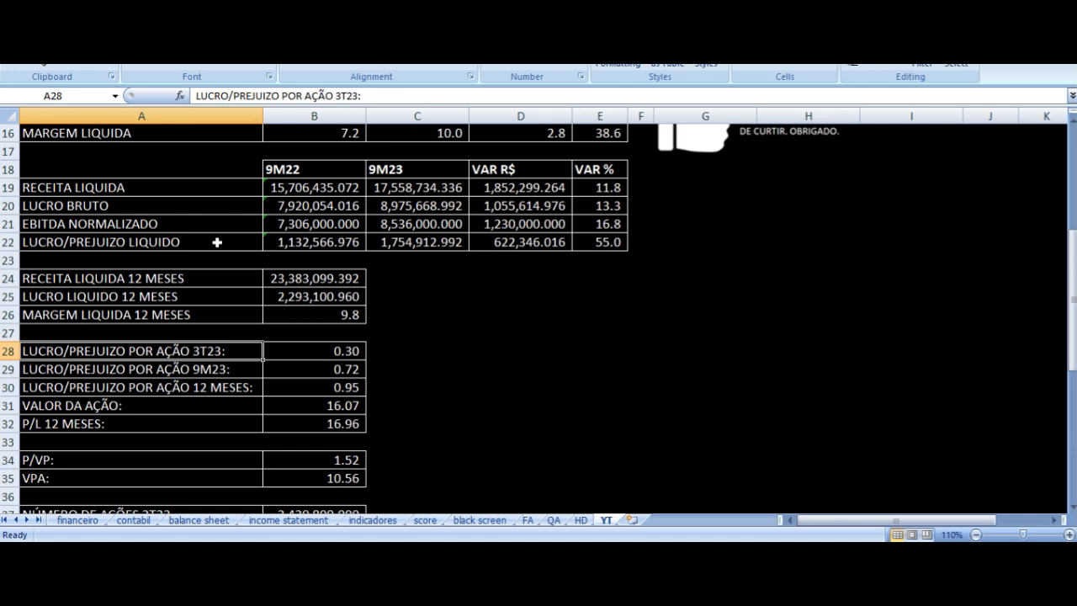
pyautogui.press('Right')
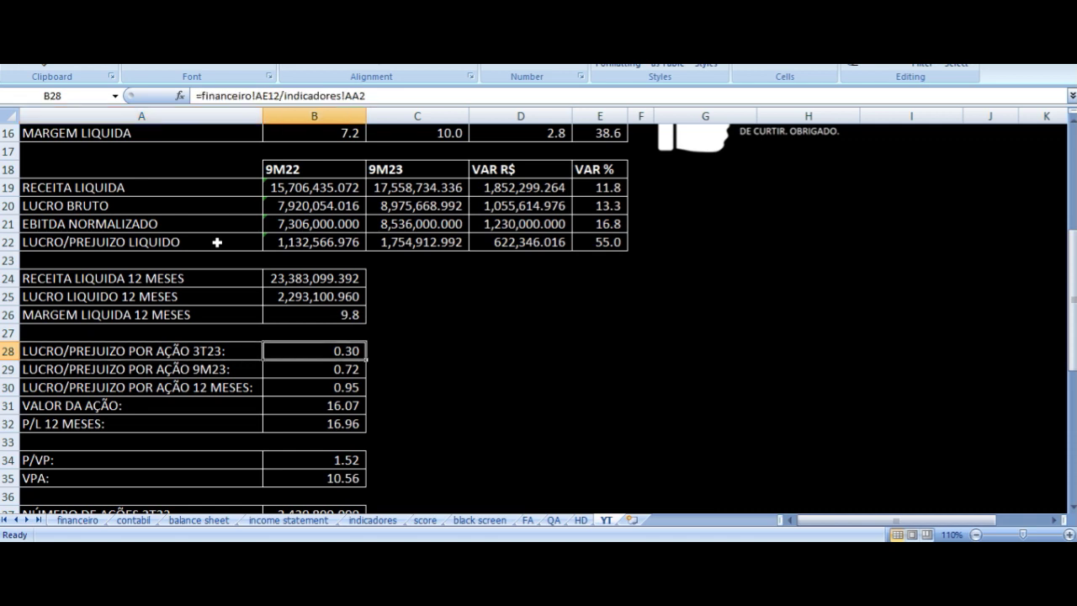
pyautogui.press('Down')
pyautogui.press('Left')
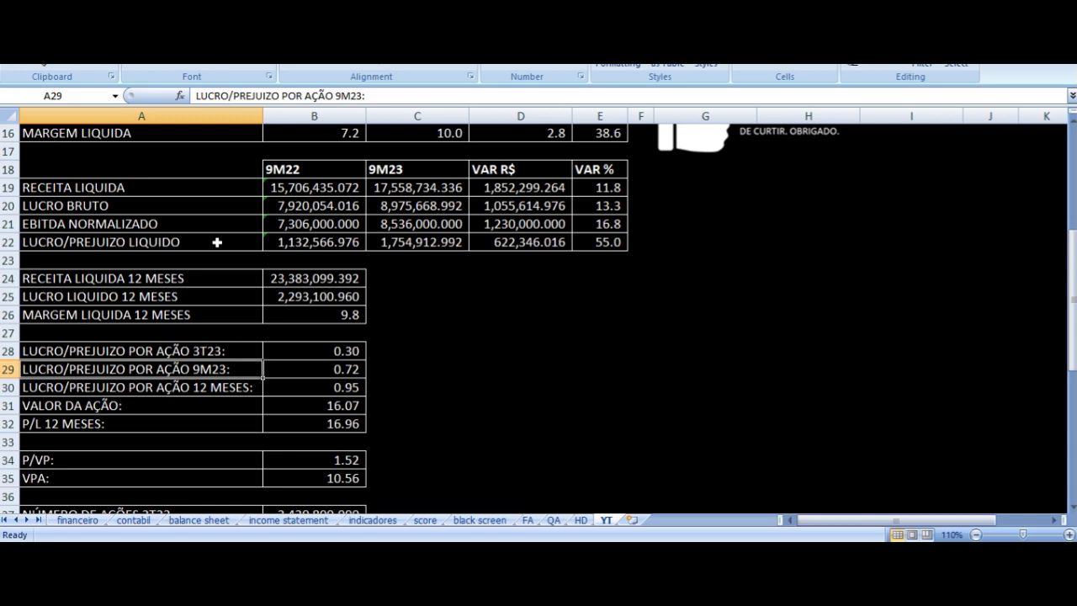
pyautogui.press('Right')
pyautogui.press('Down')
pyautogui.press('Left')
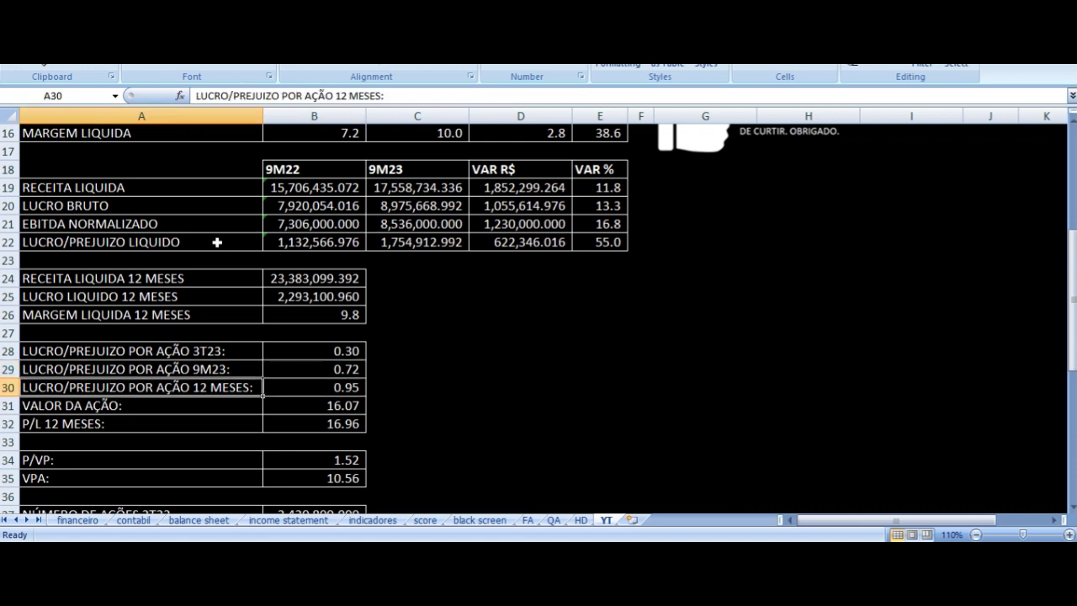
pyautogui.press('Right')
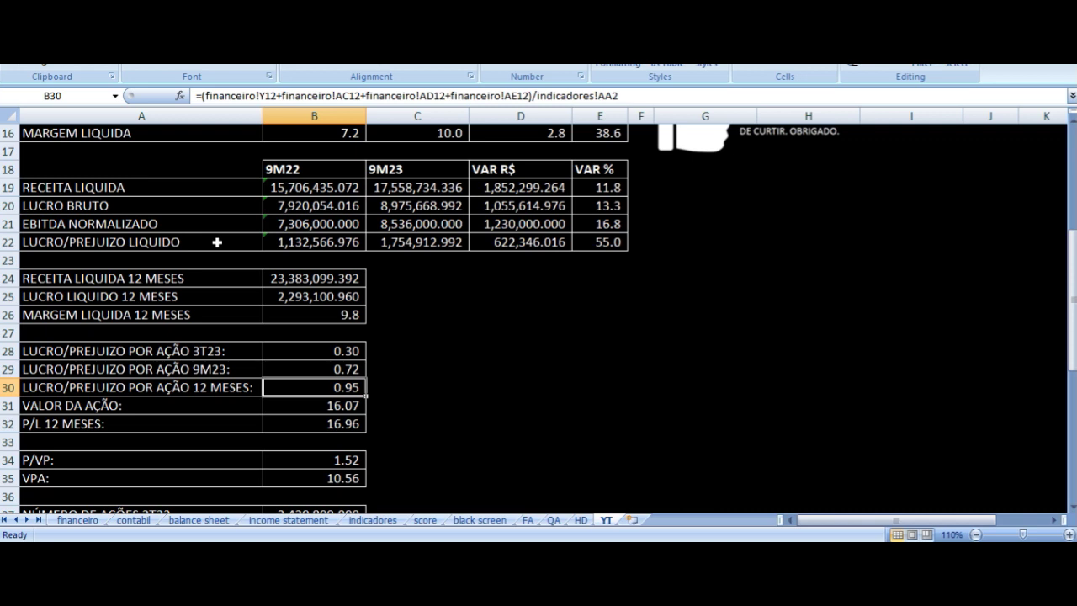
# Check the VALOR DA AÇÃO and the P/L 12 MESES ratio
pyautogui.press('Down')
pyautogui.press('Left')
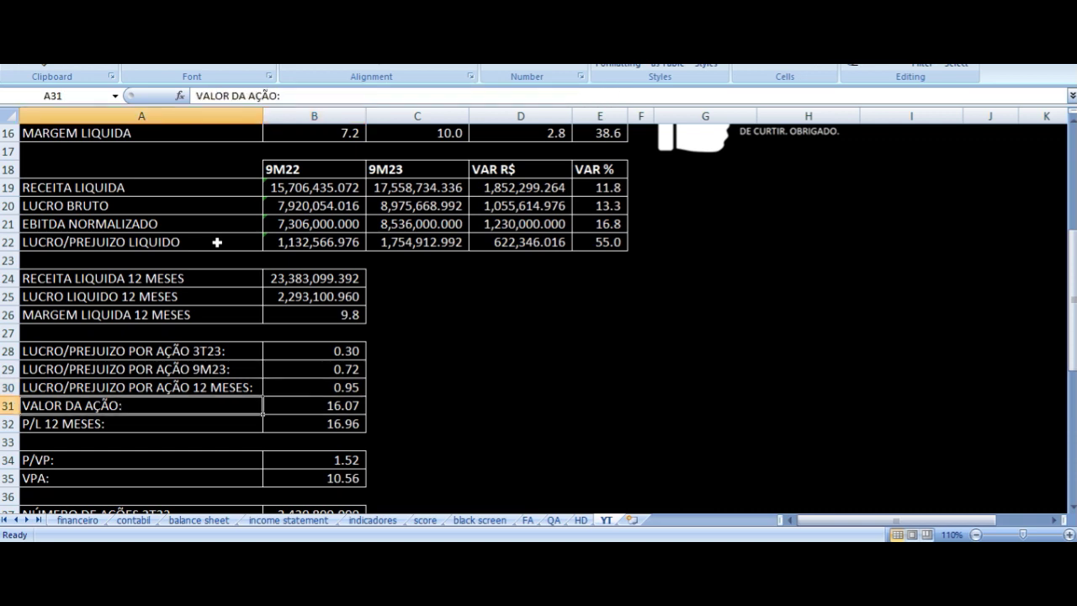
pyautogui.press('Right')
pyautogui.press('Down')
pyautogui.press('Left')
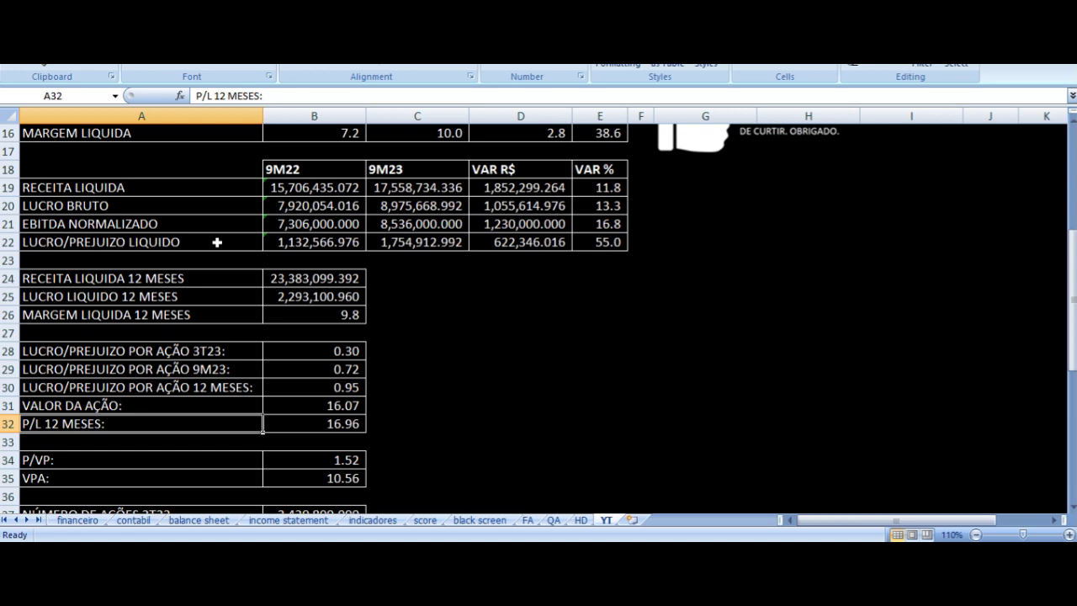
pyautogui.press('Right')
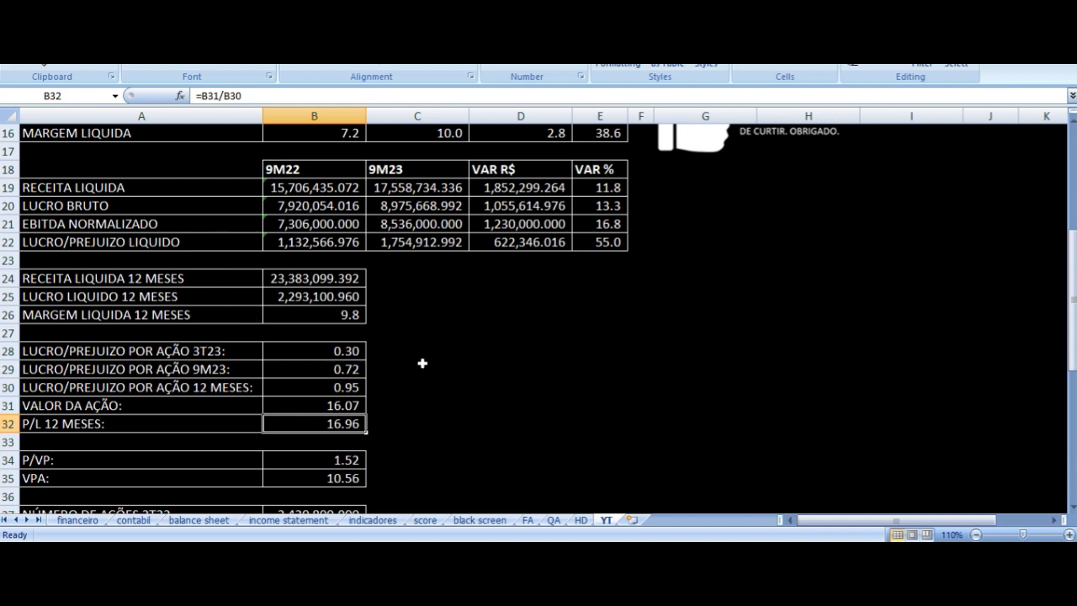
# Check the P/VP ratio against the VPA value and return to P/VP
pyautogui.scroll(-3, 423, 364)
pyautogui.press('Down')
pyautogui.press('Down')
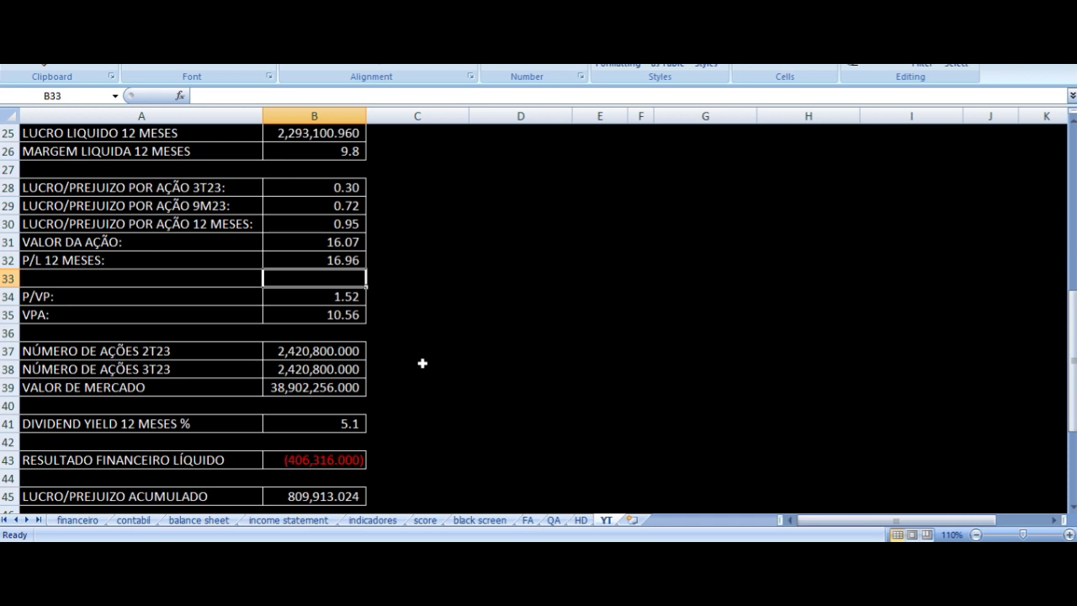
pyautogui.press('Left')
pyautogui.press('Right')
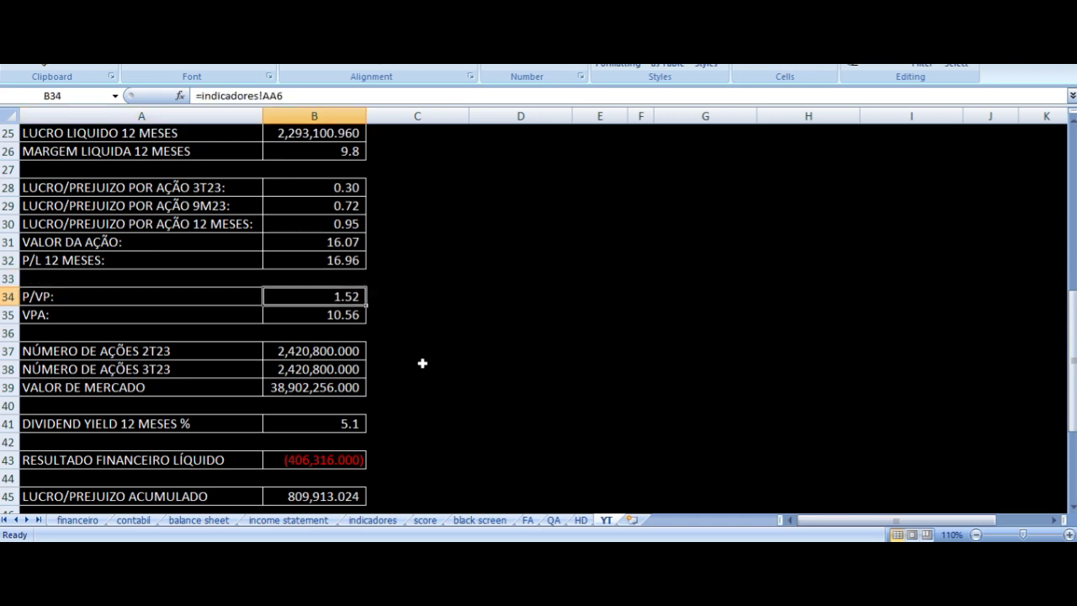
pyautogui.press('Down')
pyautogui.press('Left')
pyautogui.press('Right')
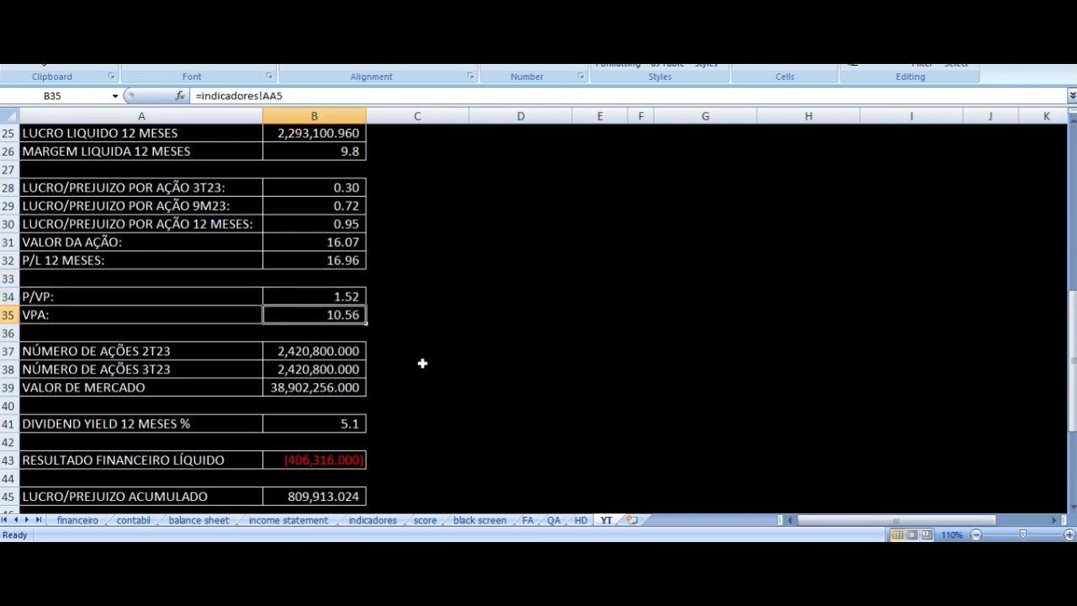
pyautogui.press('Up')
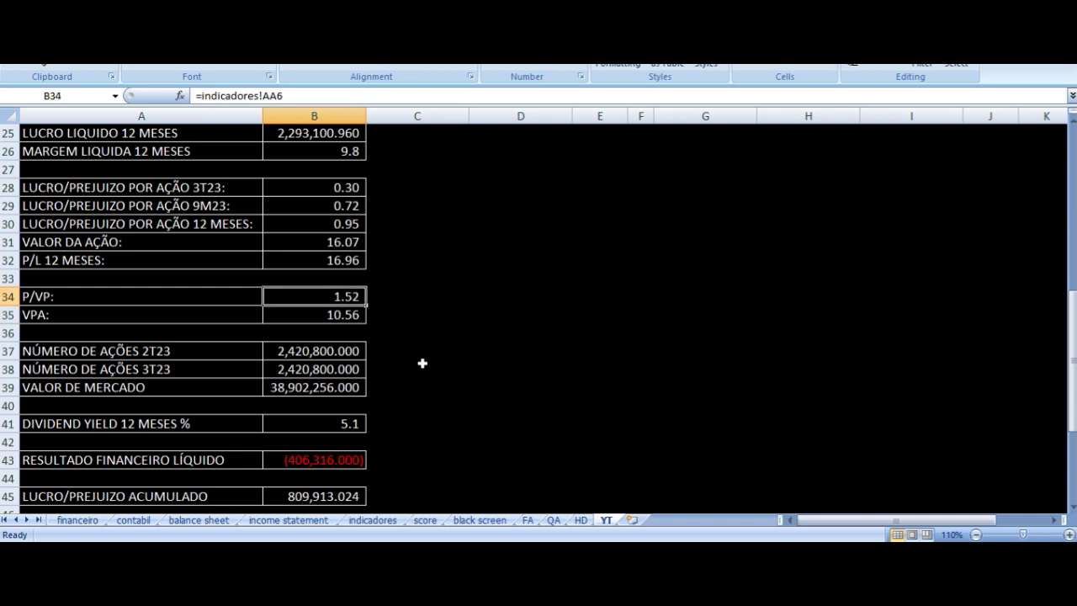
# Compare the P/VP ratio with the VALOR DA AÇÃO figure
pyautogui.press('Left')
pyautogui.press('Right')
pyautogui.press('Up')
pyautogui.press('Up')
pyautogui.press('Up')
pyautogui.press('Up')
pyautogui.press('Down')
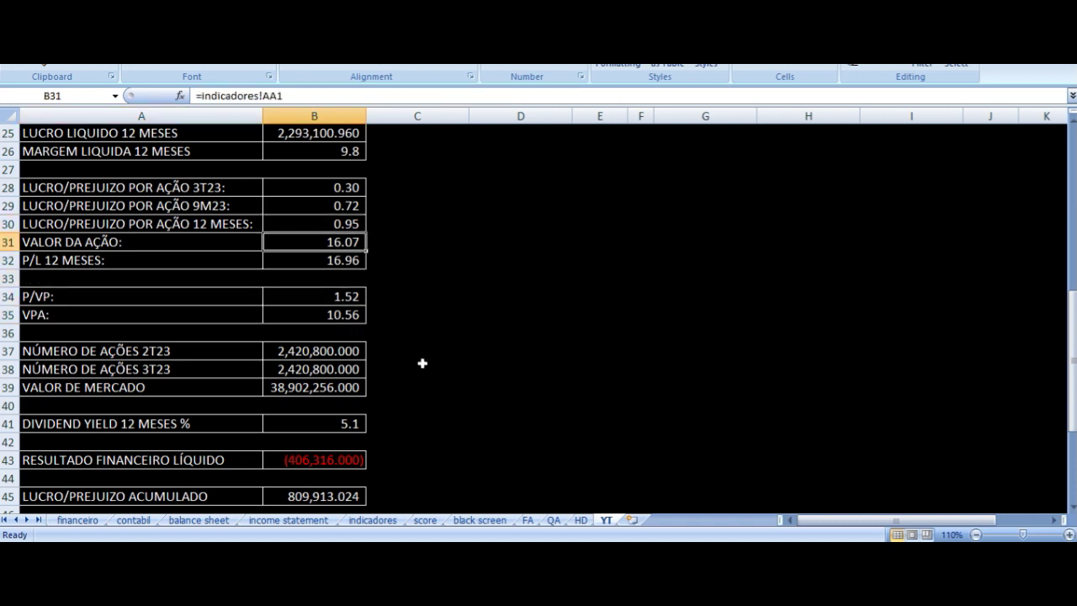
# Check the VALOR DA AÇÃO figure against the VPA row
pyautogui.press('Left')
pyautogui.press('Right')
pyautogui.press('Right')
pyautogui.press('Left')
pyautogui.press('Down')
pyautogui.press('Down')
pyautogui.press('Down')
pyautogui.press('Down')
pyautogui.press('Left')
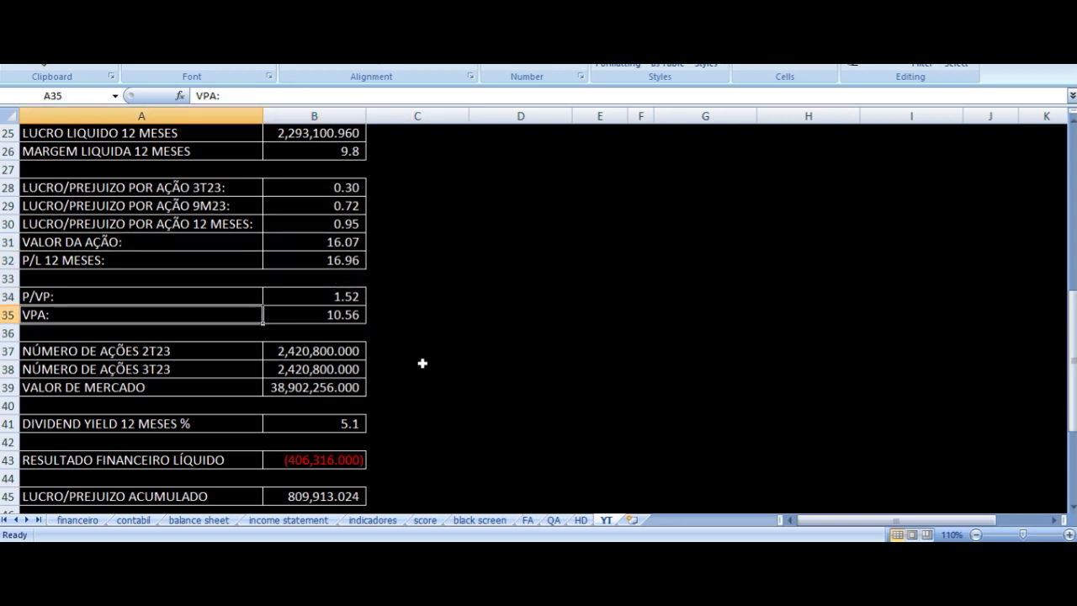
# Recheck P/VP against VALOR DA AÇÃO and return to the P/VP value
pyautogui.press('Right')
pyautogui.press('Up')
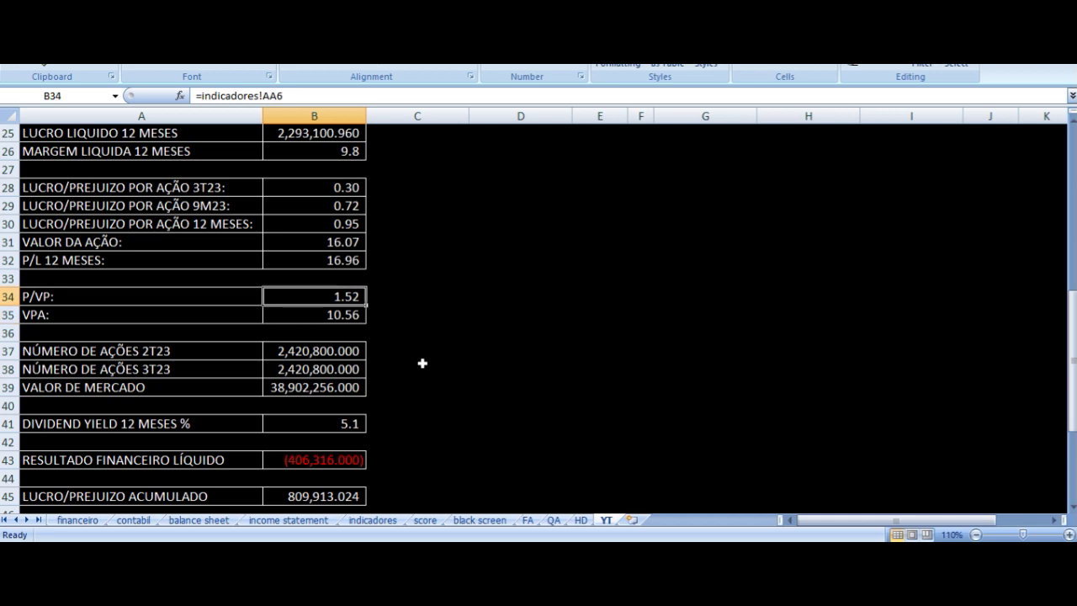
pyautogui.press('Up')
pyautogui.press('Up')
pyautogui.press('Up')
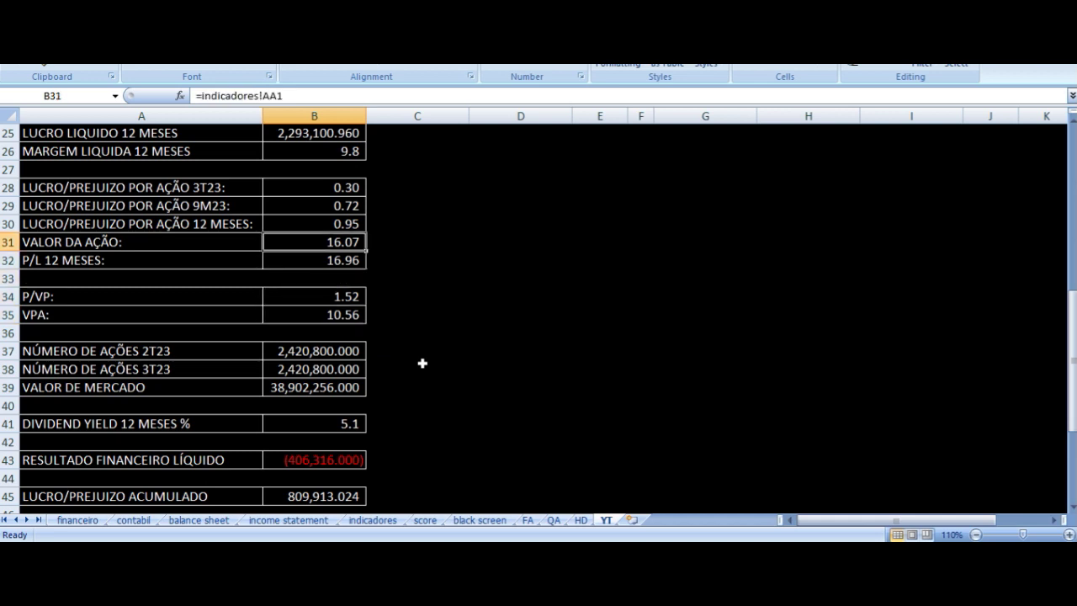
pyautogui.press('Down')
pyautogui.press('Down')
pyautogui.press('Down')
pyautogui.press('Down')
pyautogui.press('Down')
pyautogui.press('Down')
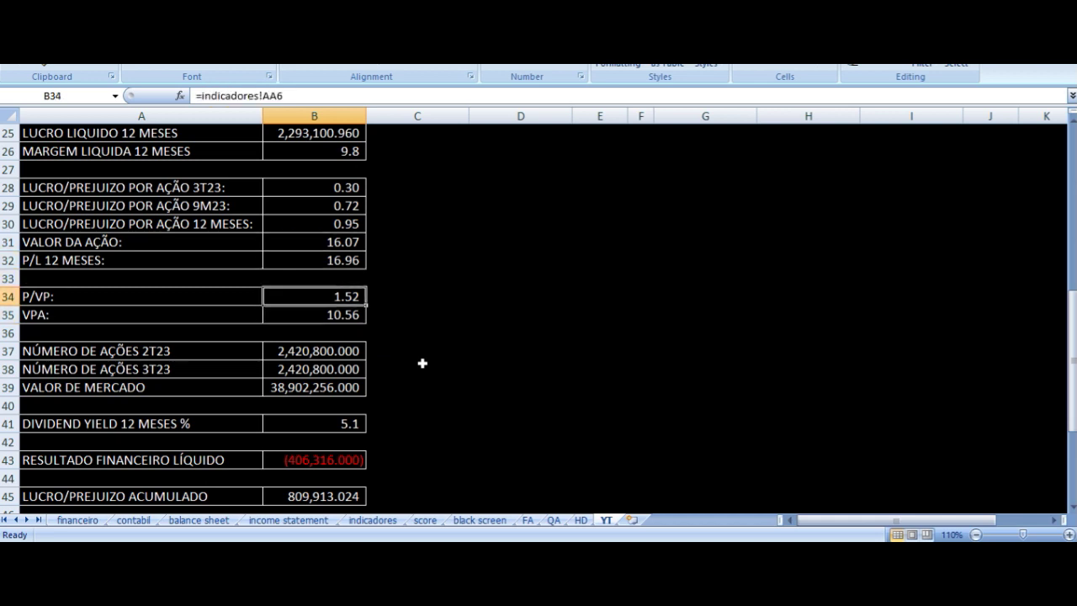
# Review the NÚMERO DE AÇÕES rows for 2T23 and 3T23 and the VALOR DE MERCADO
pyautogui.press('Left')
pyautogui.press('Right')
pyautogui.press('Down')
pyautogui.press('Down')
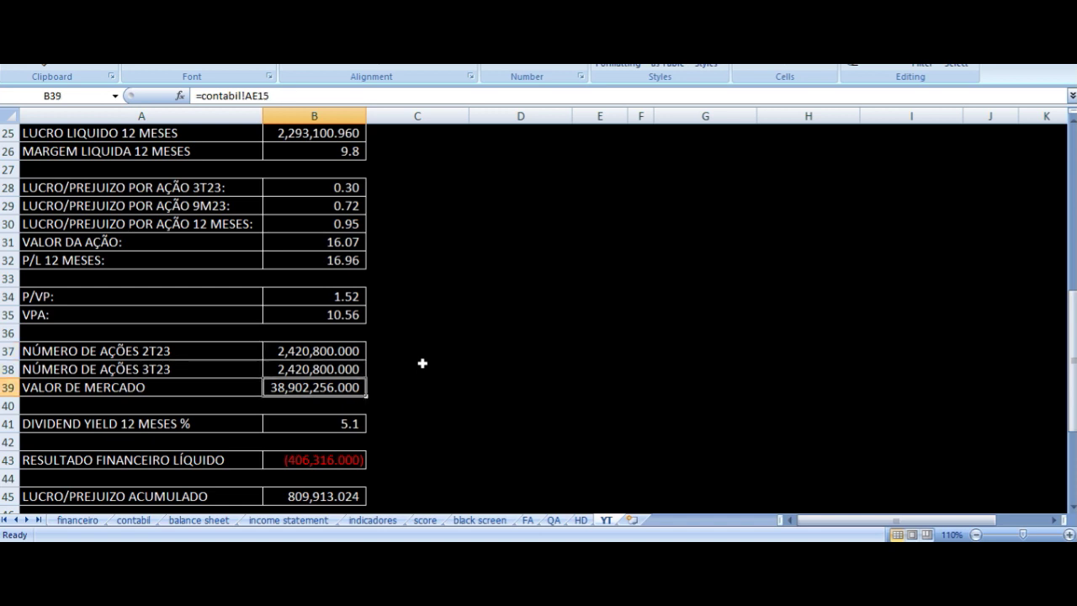
# Check the DIVIDEND YIELD 12 MESES % value
pyautogui.press('Down')
pyautogui.press('Down')
pyautogui.press('Left')
pyautogui.press('Right')
pyautogui.press('Right')
pyautogui.press('Left')
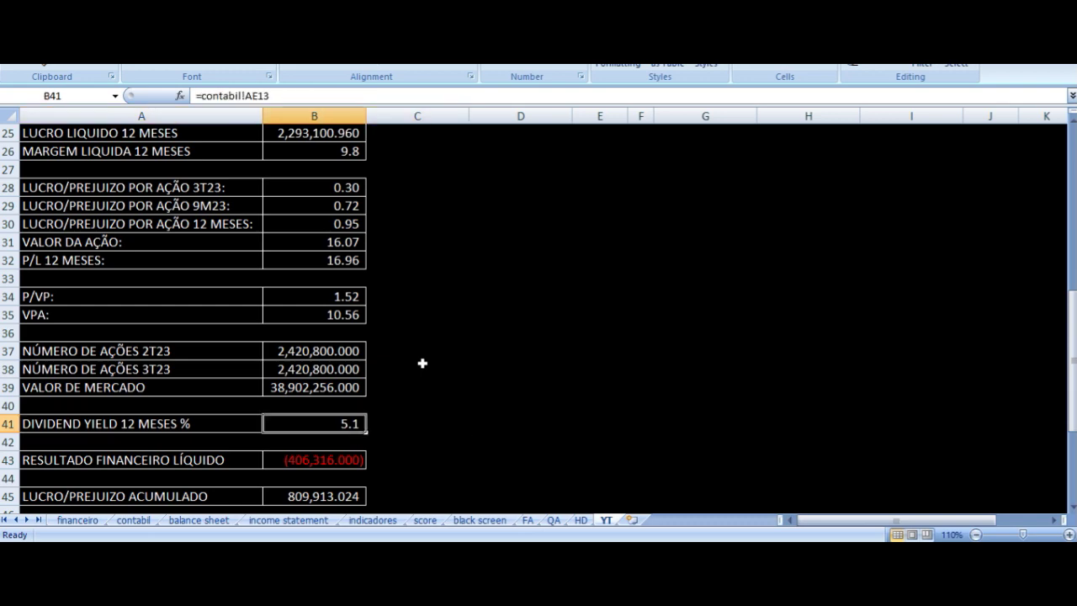
# Review the RESULTADO FINANCEIRO LÍQUIDO and LUCRO/PREJUIZO ACUMULADO figures
pyautogui.scroll(-3, 422, 364)
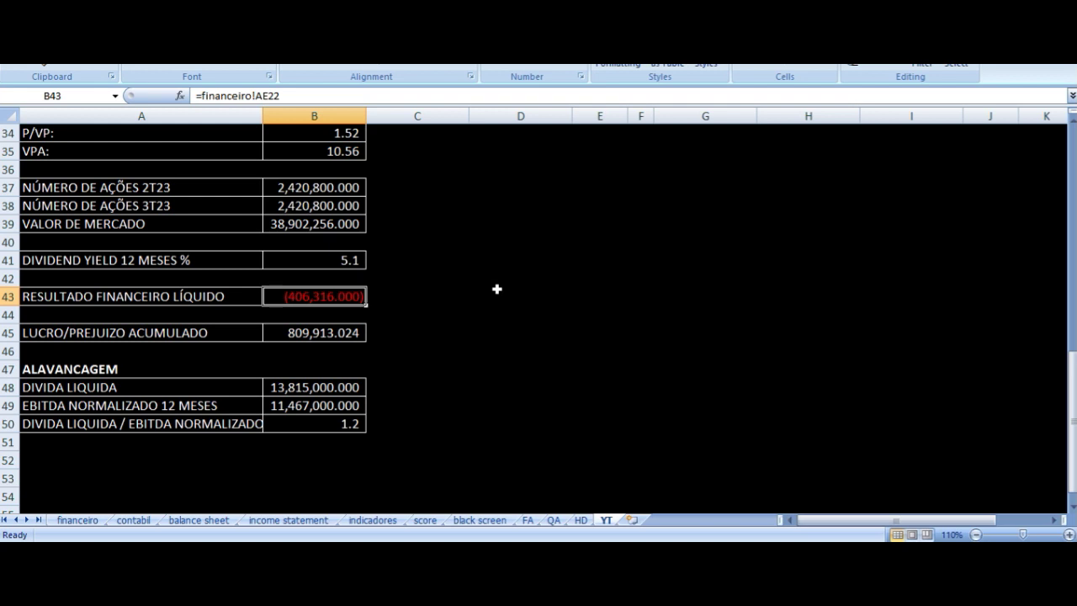
pyautogui.press('Left')
pyautogui.press('Down')
pyautogui.press('Down')
pyautogui.press('Right')
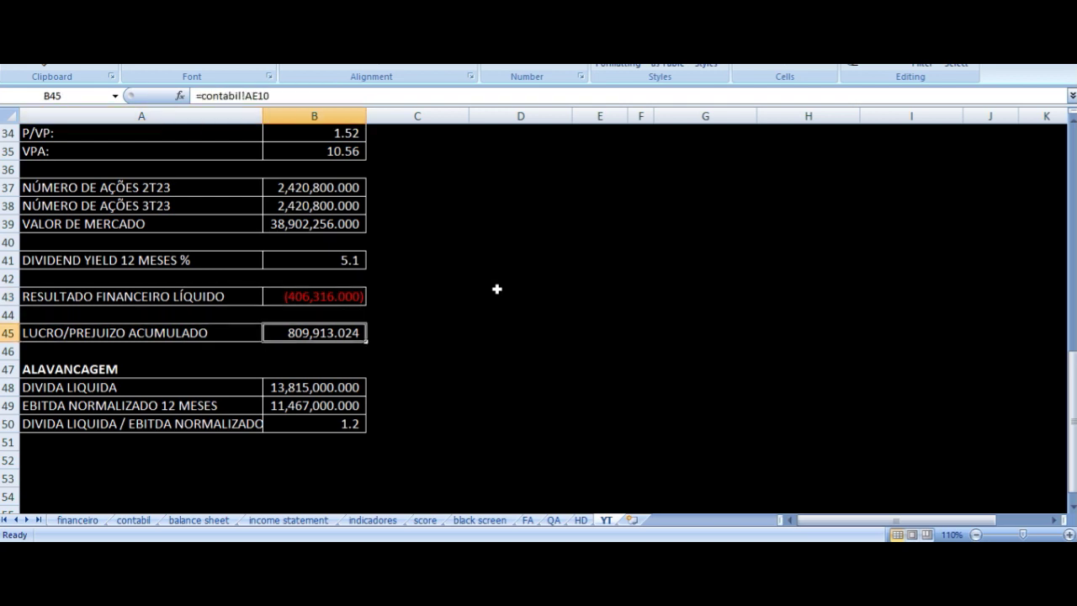
# Examine the ALAVANCAGEM section: DIVIDA LIQUIDA, EBITDA NORMALIZADO 12 MESES and the ratio between them
pyautogui.press('Left')
pyautogui.press('Down')
pyautogui.press('Down')
pyautogui.press('Down')
pyautogui.press('Right')
pyautogui.press('Right')
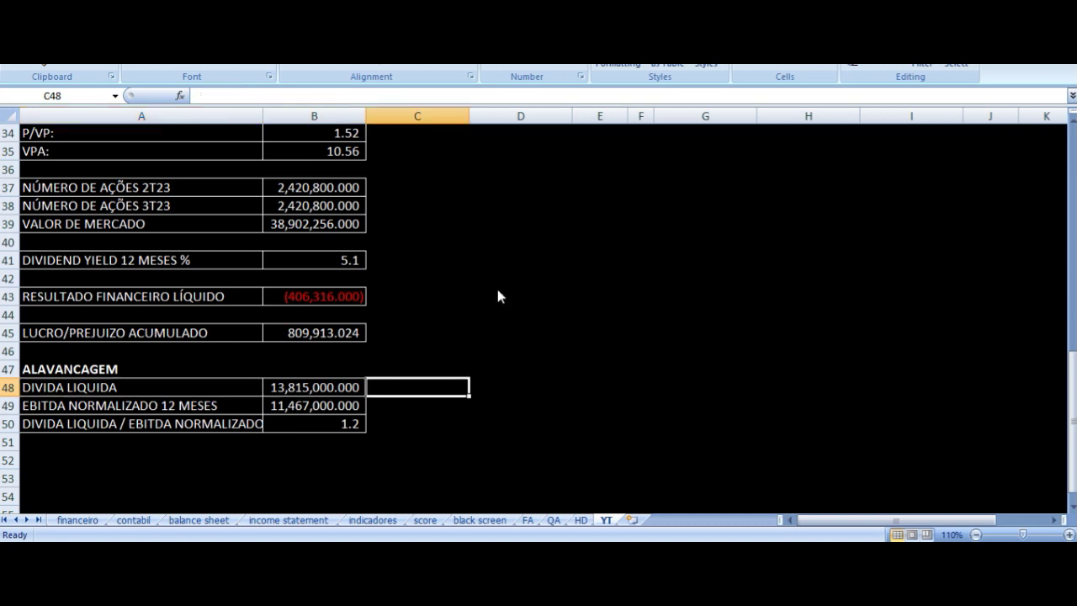
pyautogui.press('Left')
pyautogui.press('Down')
pyautogui.press('Down')
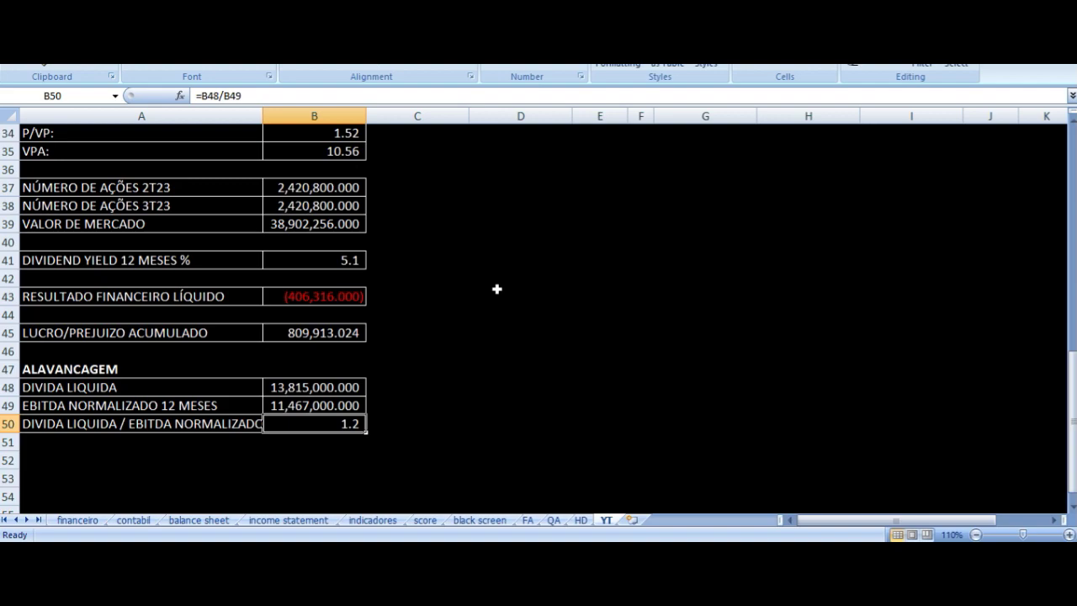
pyautogui.press('Left')
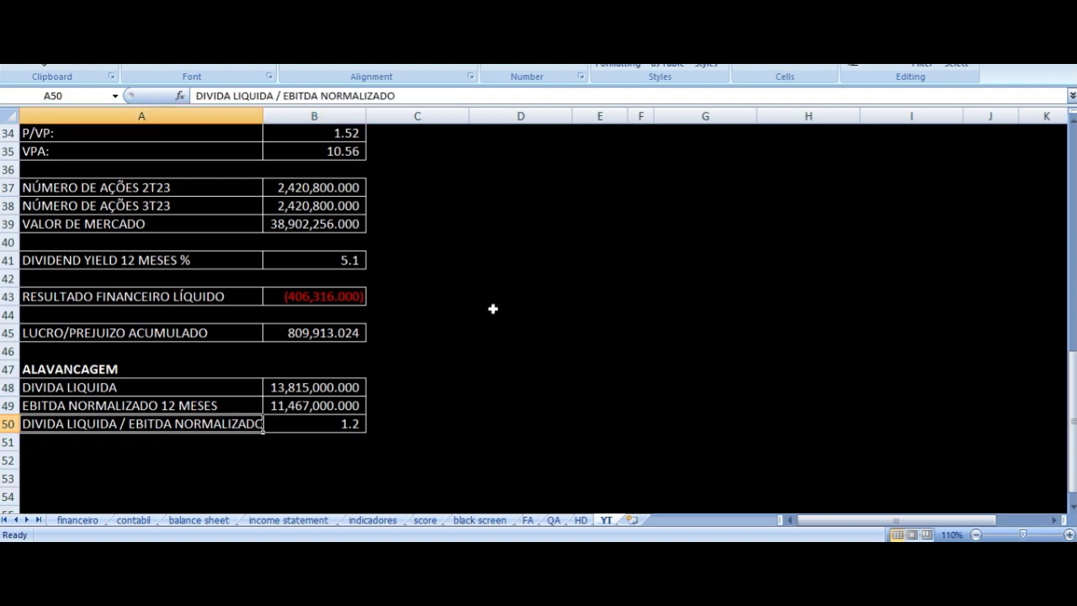
# Return to the quarterly comparison tables at the start of the sheet
pyautogui.scroll(6, 495, 304)
pyautogui.scroll(5, 525, 331)
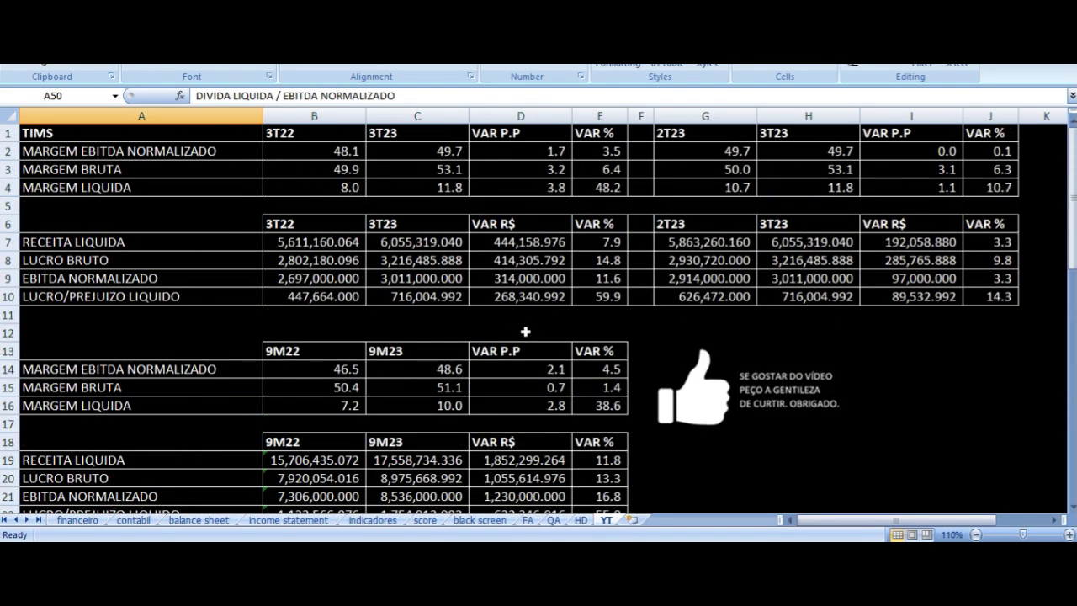